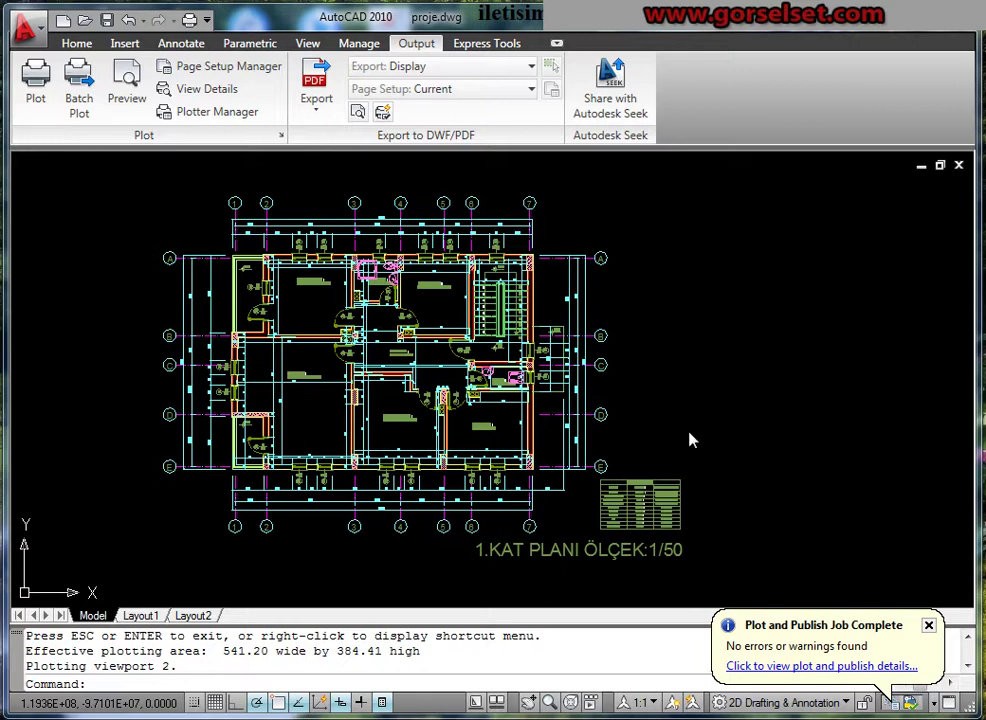
# Pan and zoom around the floor plan, then dismiss the Plot and Publish Job Complete balloon
pyautogui.moveTo(369, 360)
pyautogui.mouseDown(button='middle')
pyautogui.moveTo(400, 345)
pyautogui.moveTo(388, 367)
pyautogui.mouseUp(button='middle')
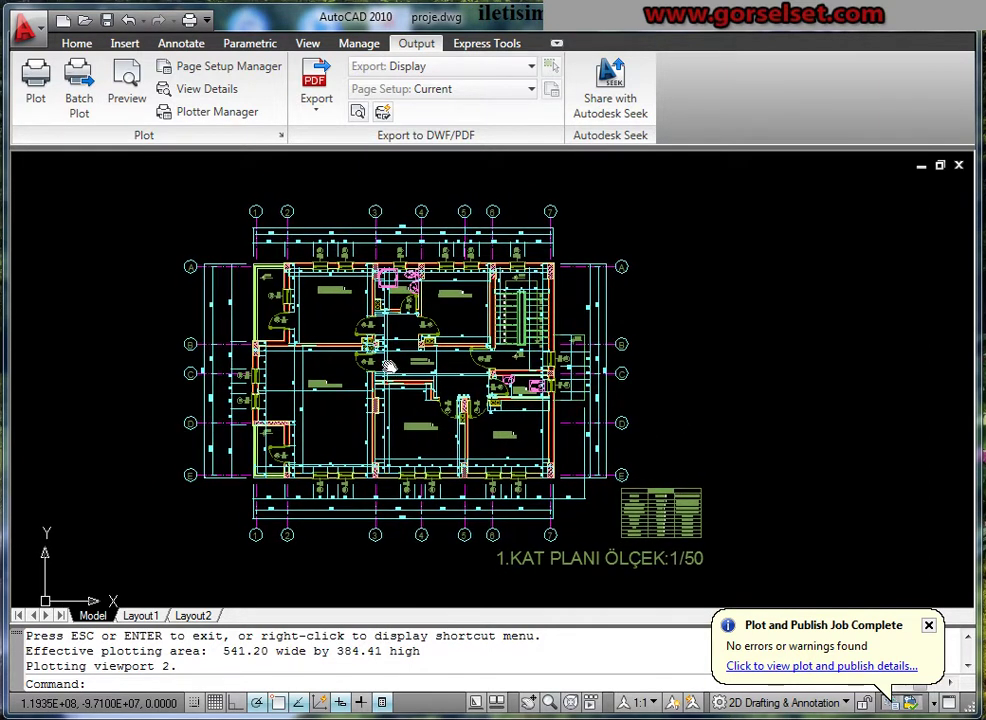
pyautogui.scroll(2, 389, 366)
pyautogui.scroll(-3, 543, 420)
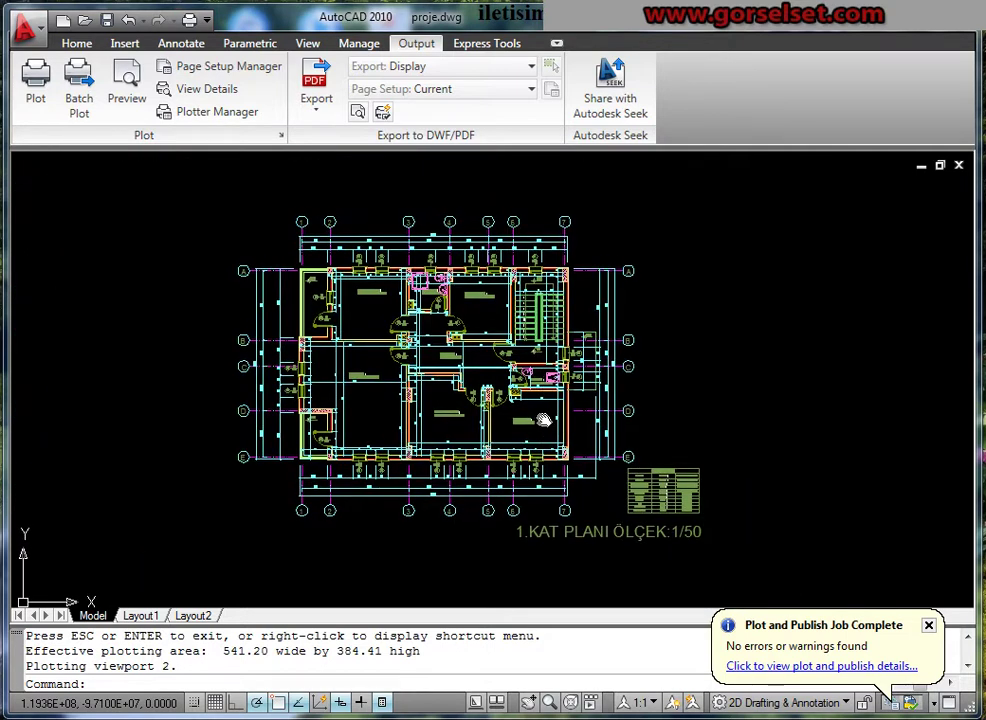
pyautogui.scroll(2, 509, 410)
pyautogui.scroll(2, 418, 368)
pyautogui.scroll(-2, 418, 368)
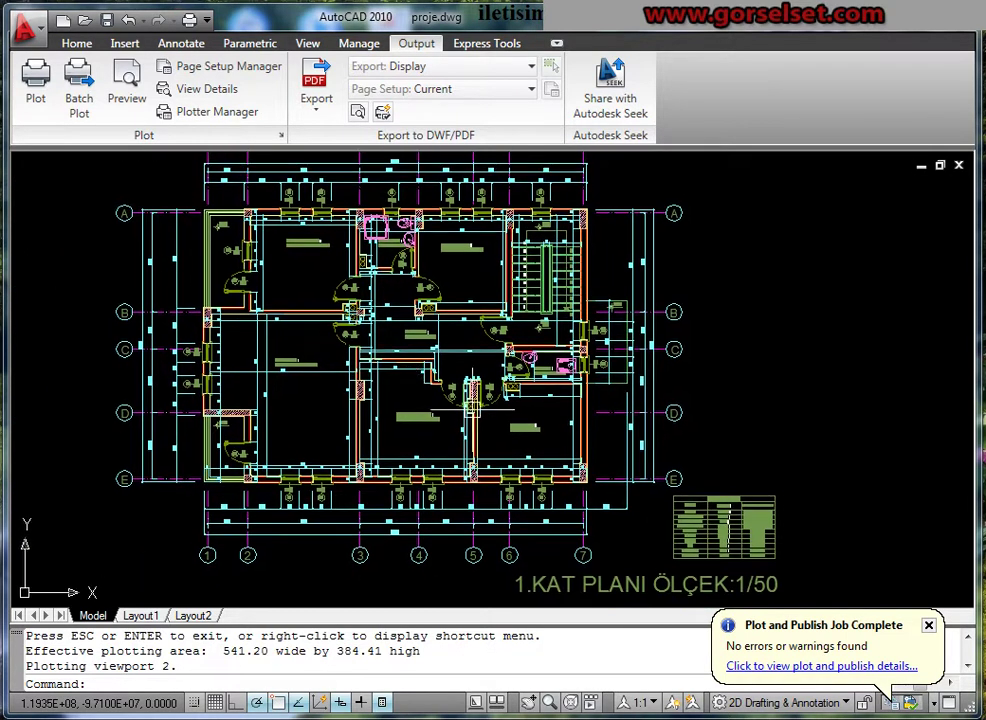
pyautogui.click(930, 627)
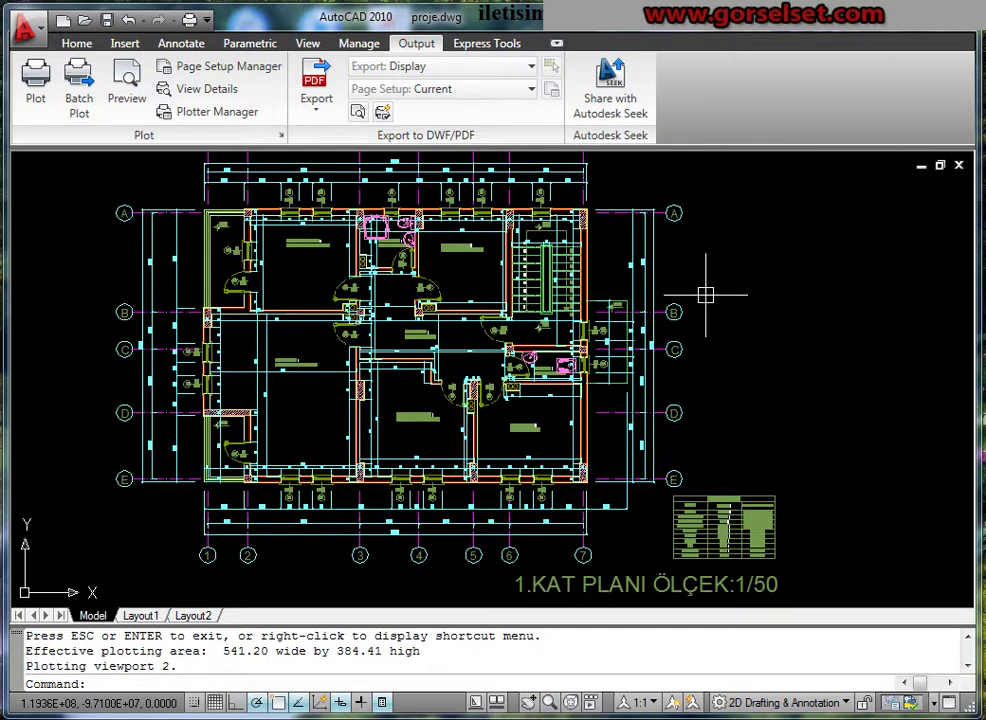
# Zoom out and pan the shrunken floor plan back into view
pyautogui.scroll(-3, 695, 290)
pyautogui.moveTo(695, 290); pyautogui.dragTo(692, 304, button='middle')
pyautogui.scroll(2, 781, 315)
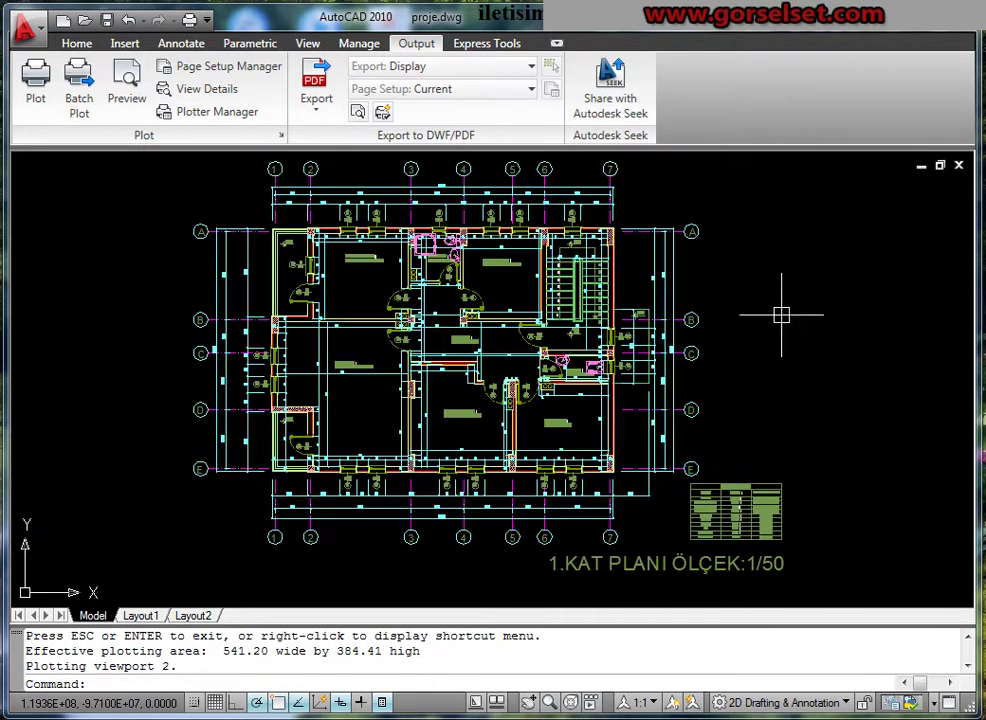
pyautogui.moveTo(781, 315); pyautogui.dragTo(719, 321, button='middle')
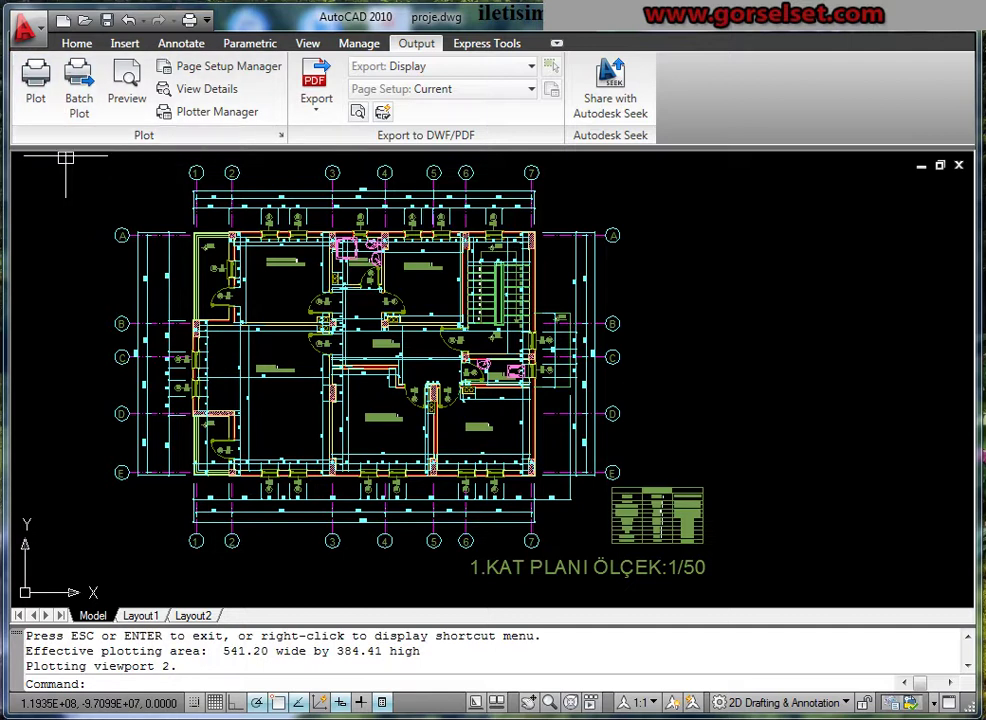
pyautogui.click(316, 108)
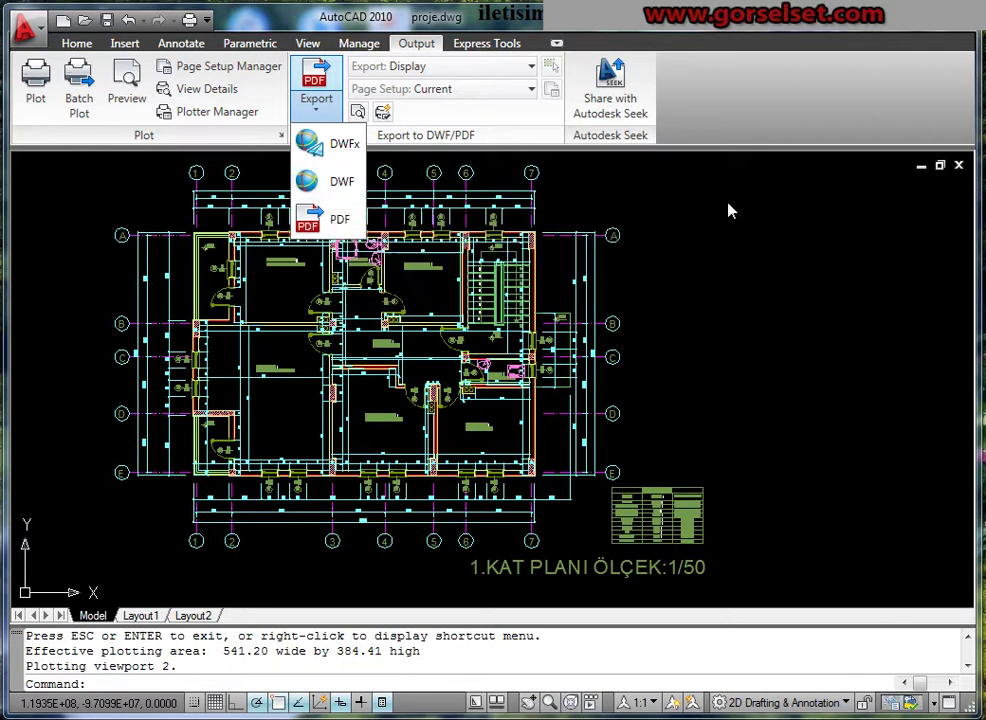
pyautogui.click(610, 163)
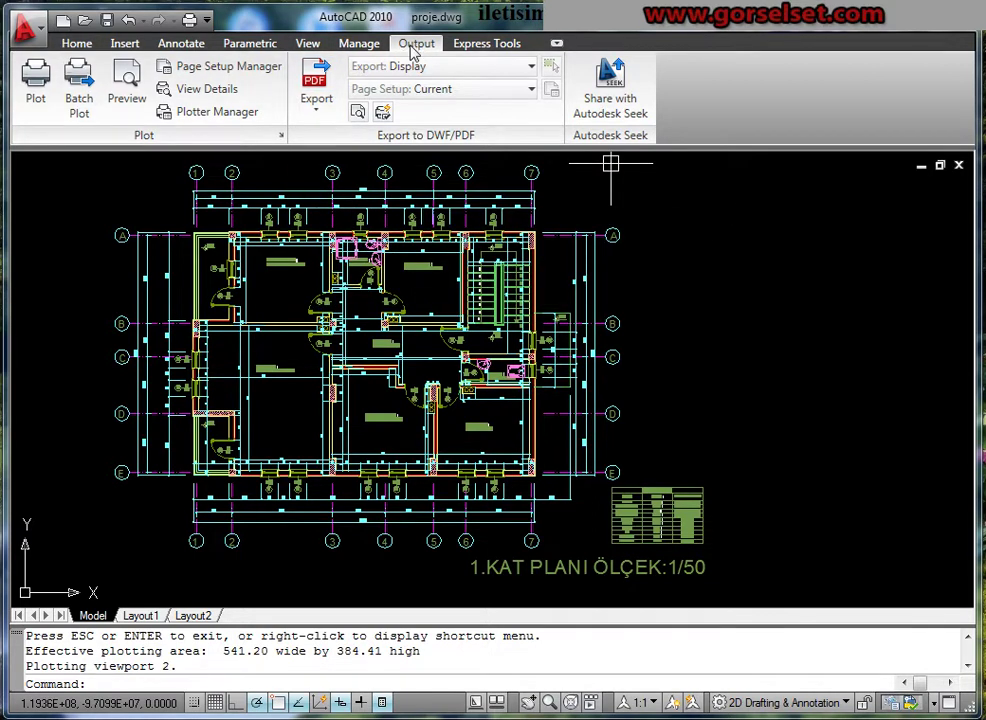
pyautogui.click(318, 117)
pyautogui.click(341, 180)
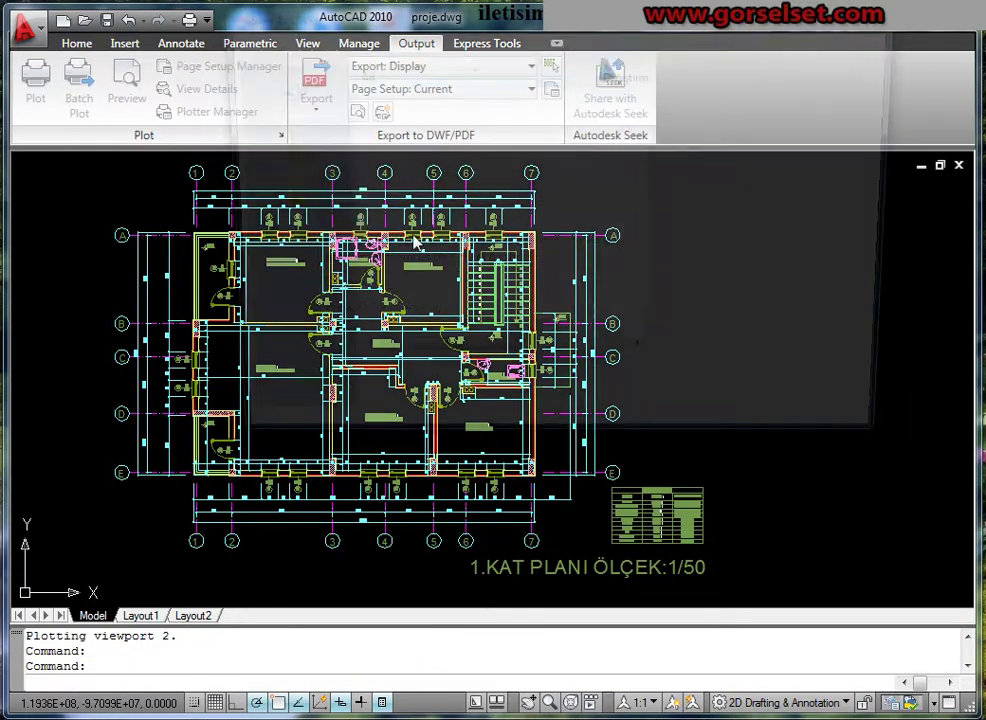
pyautogui.click(823, 440)
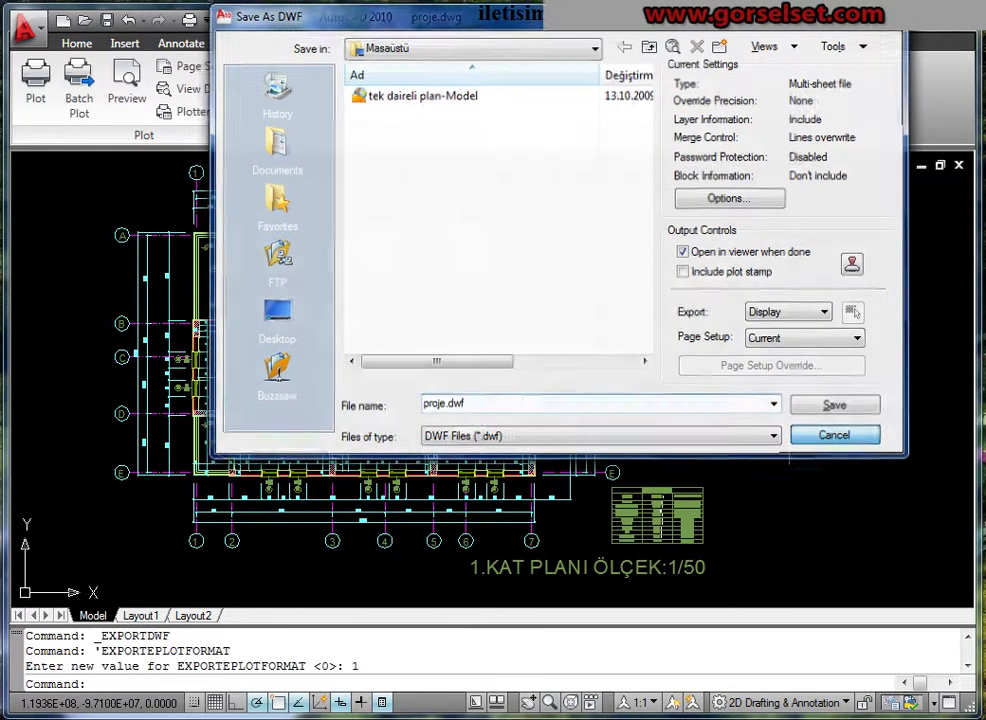
pyautogui.click(37, 82)
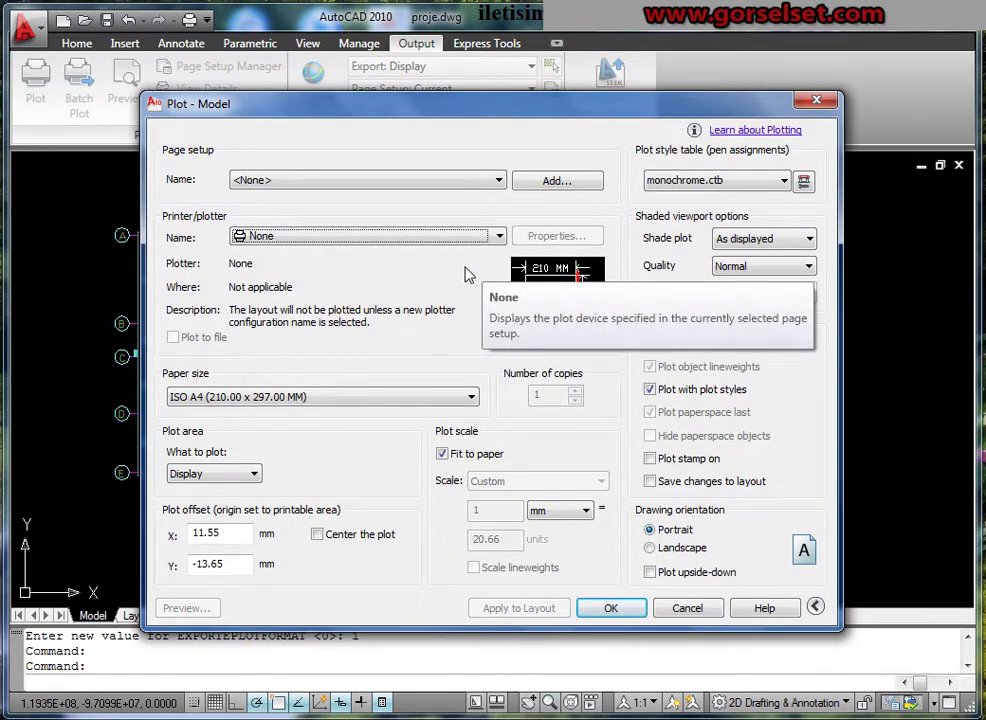
pyautogui.press('Escape')
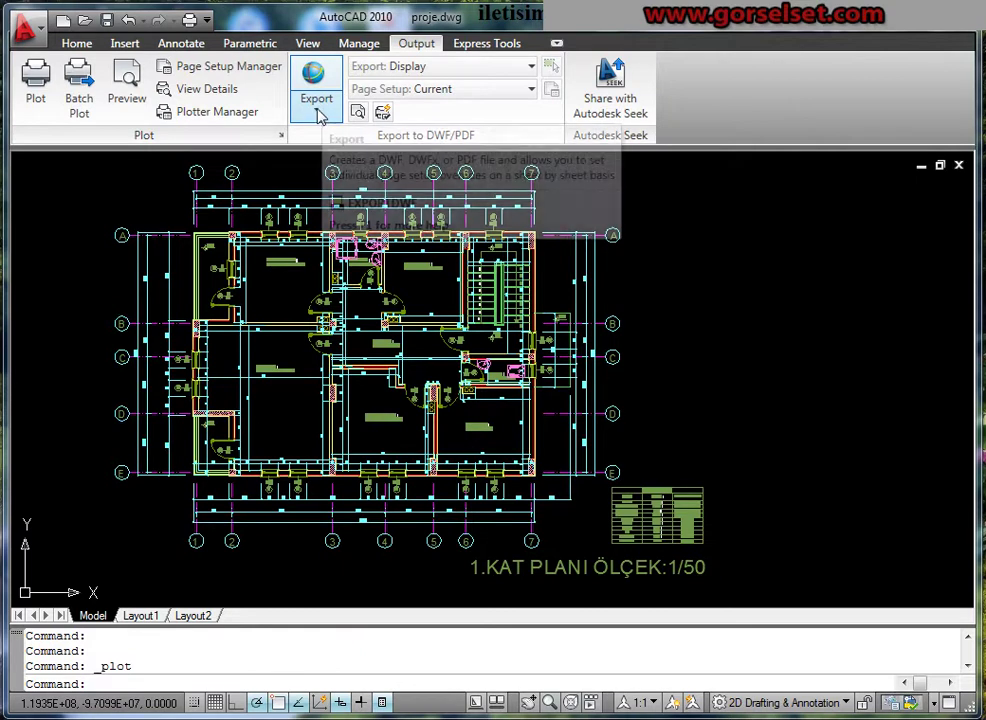
pyautogui.click(318, 110)
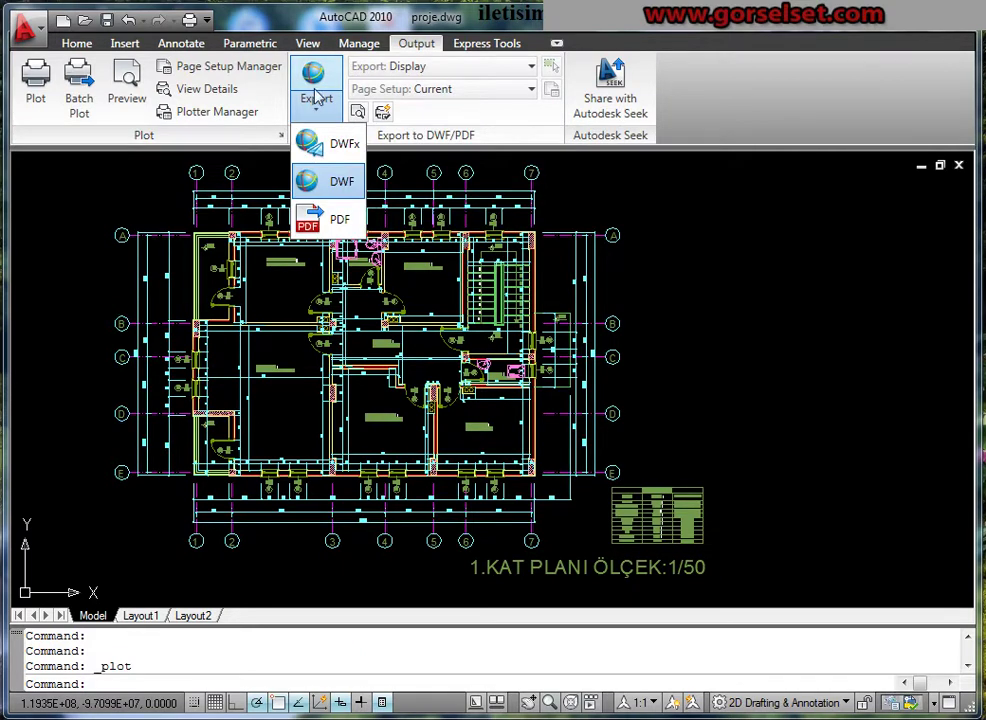
pyautogui.click(325, 186)
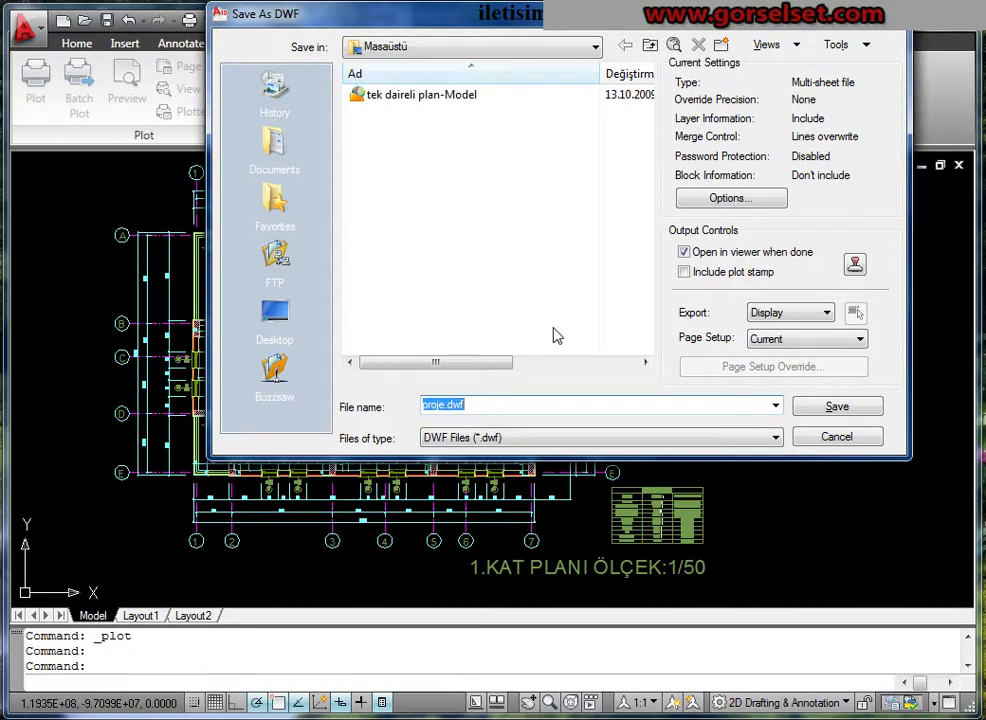
pyautogui.press('Return')
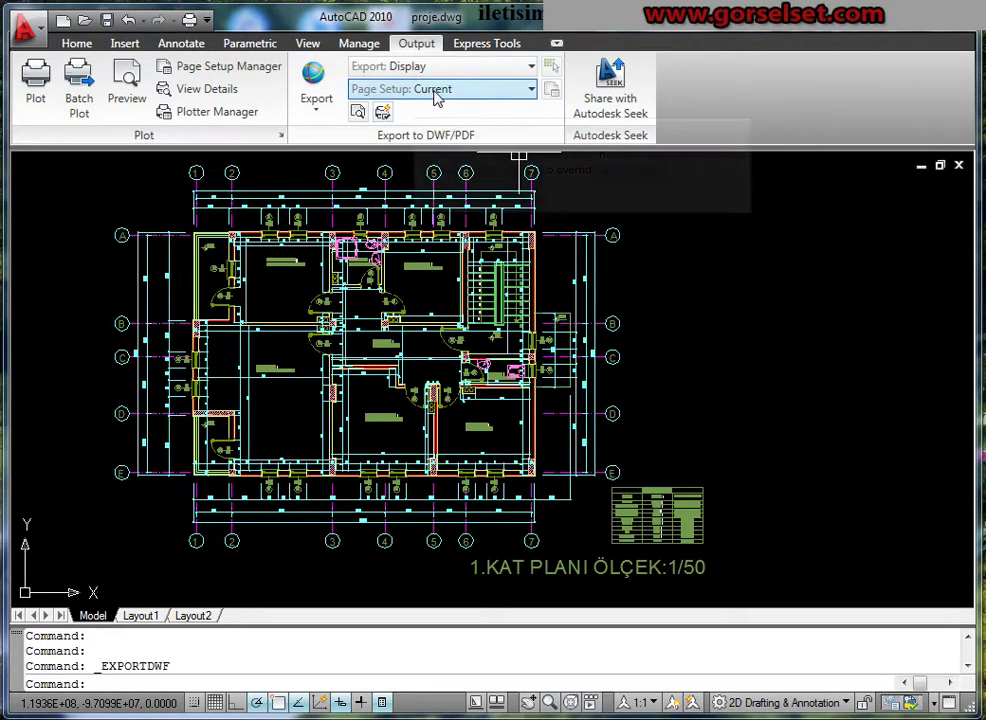
# Override the export page setup with ISO A2 paper, Fit to paper off, and scale 1 mm = 5 units
pyautogui.click(436, 95)
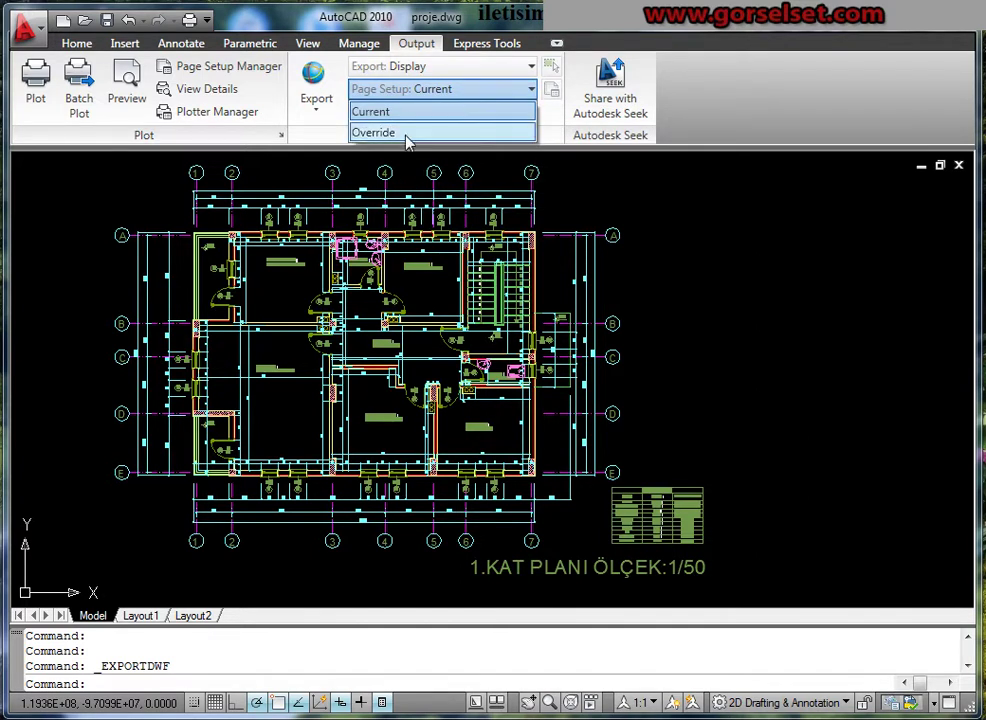
pyautogui.click(407, 134)
pyautogui.click(362, 276)
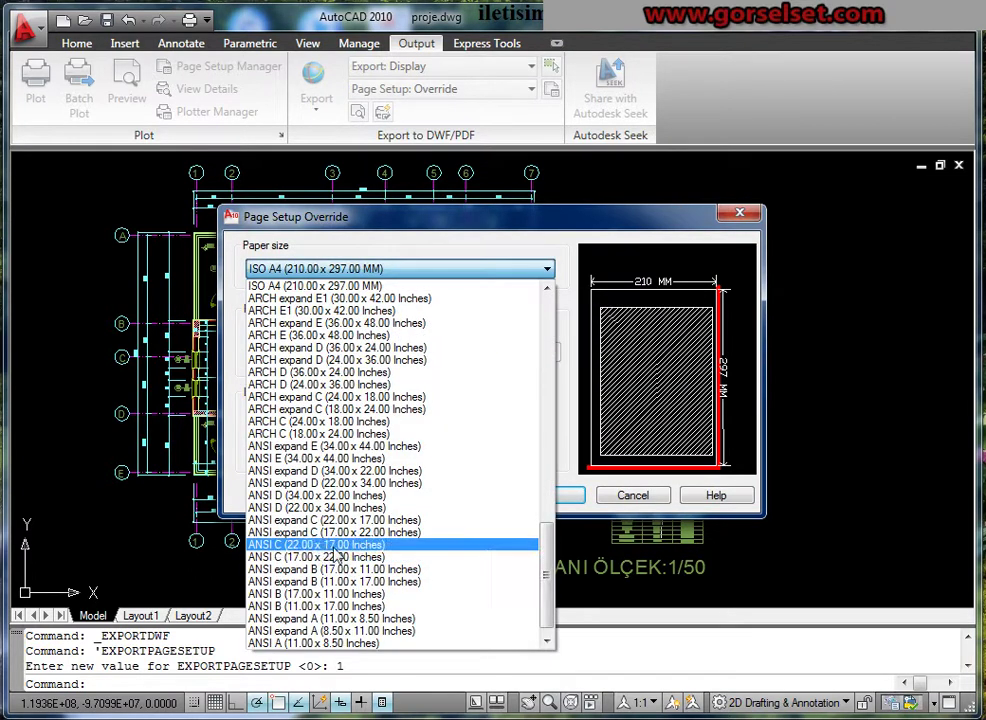
pyautogui.scroll(3, 330, 480)
pyautogui.click(329, 288)
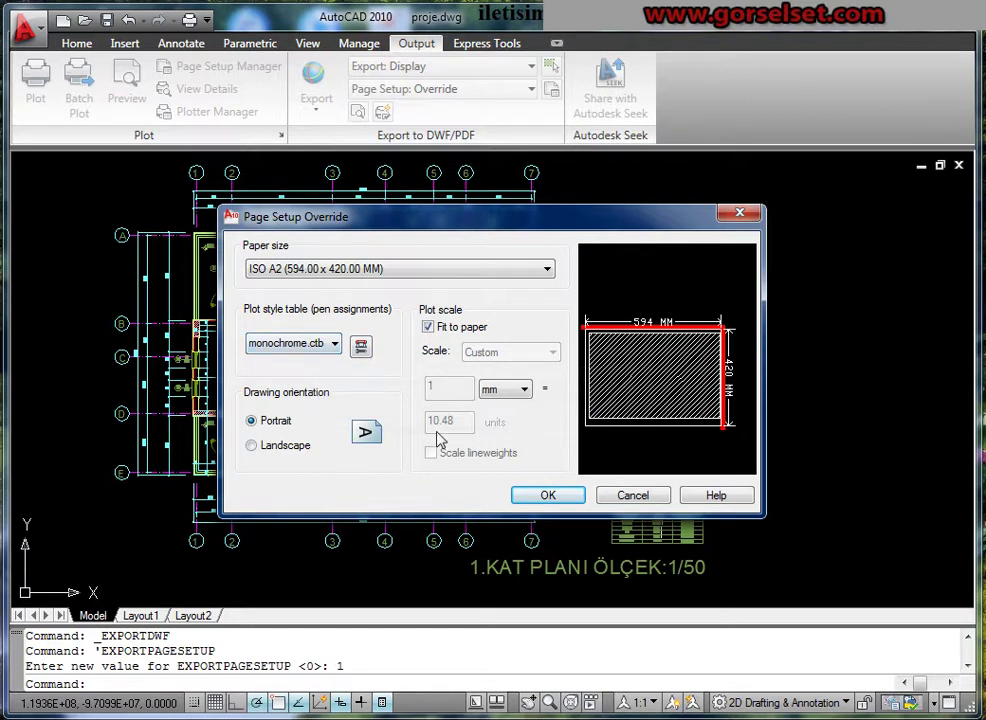
pyautogui.click(431, 329)
pyautogui.doubleClick(451, 420)
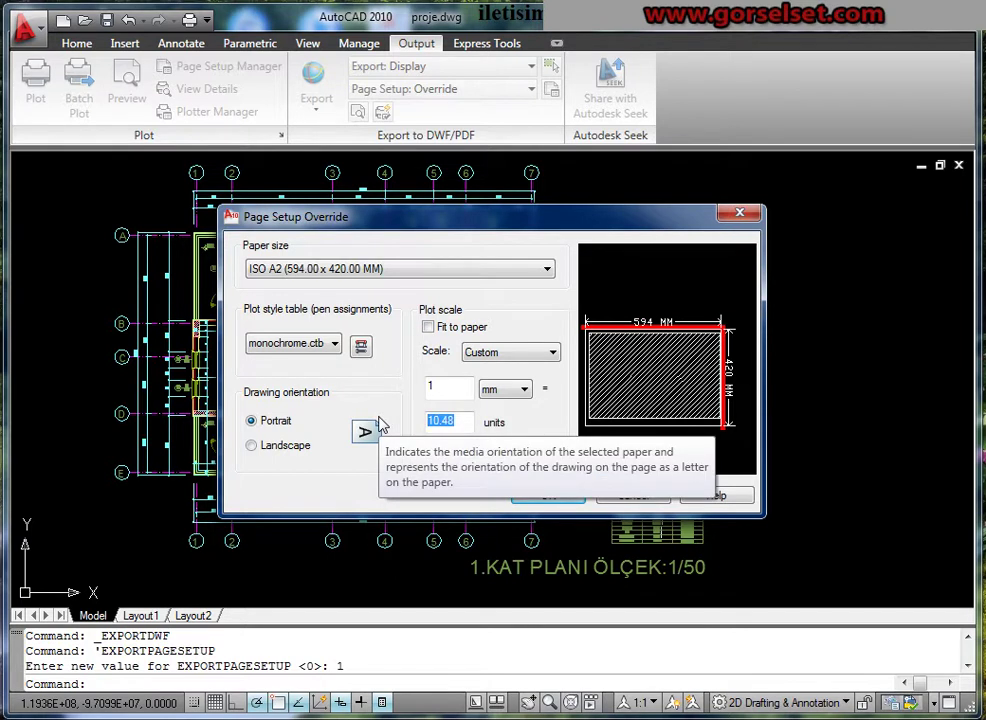
pyautogui.write('5')
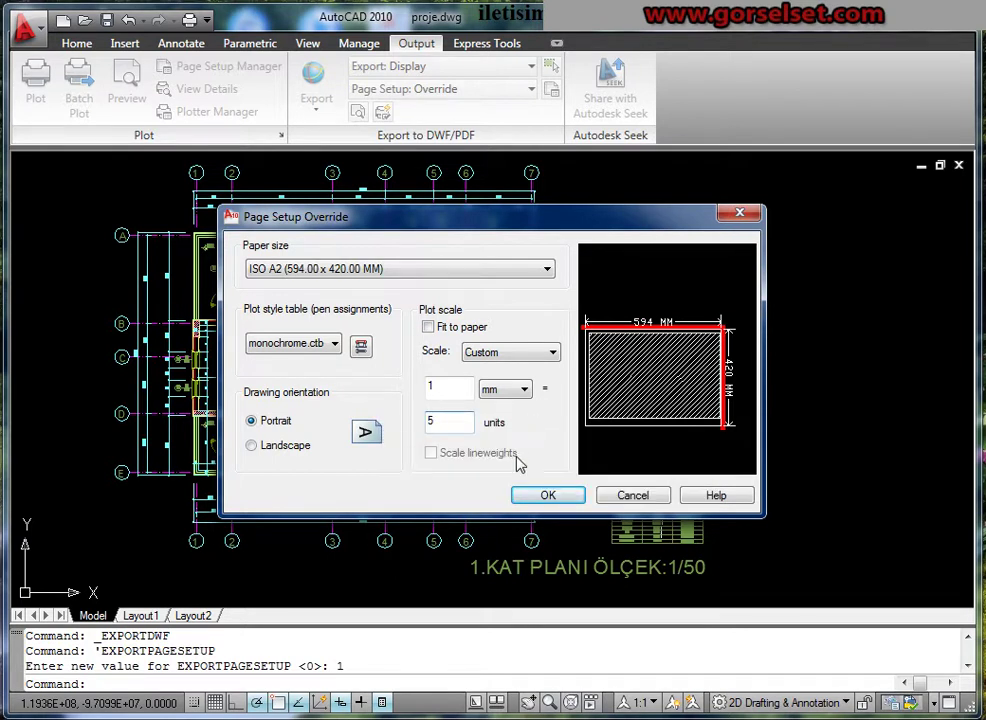
pyautogui.click(550, 496)
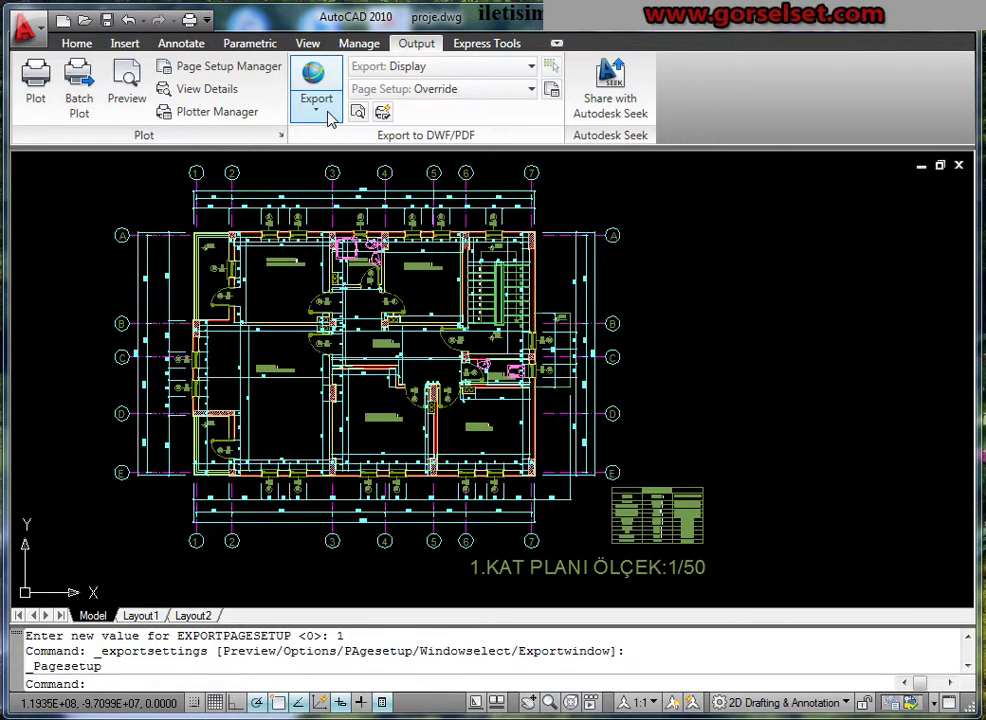
# Set the export area to a window from below the title's lower right to beyond the plan's top left
pyautogui.click(430, 70)
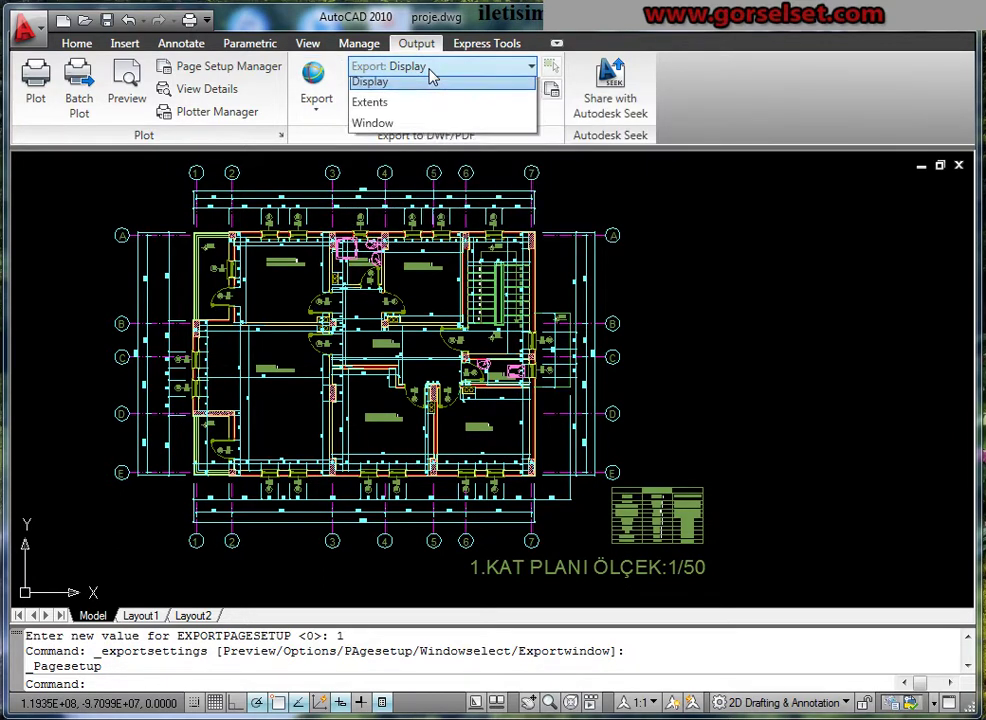
pyautogui.click(395, 131)
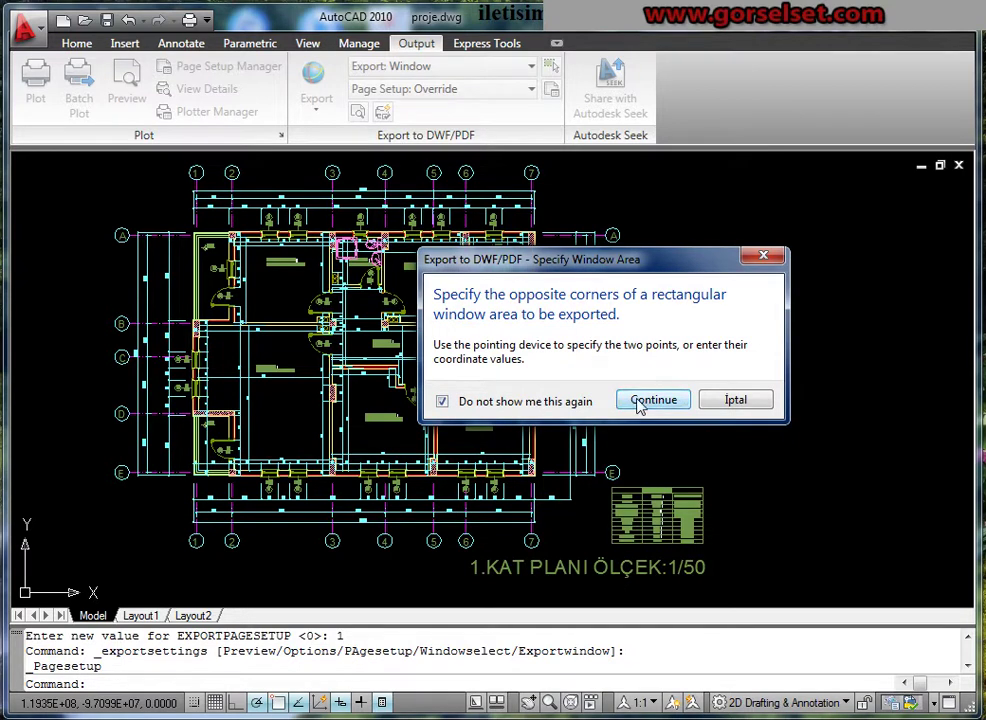
pyautogui.click(652, 400)
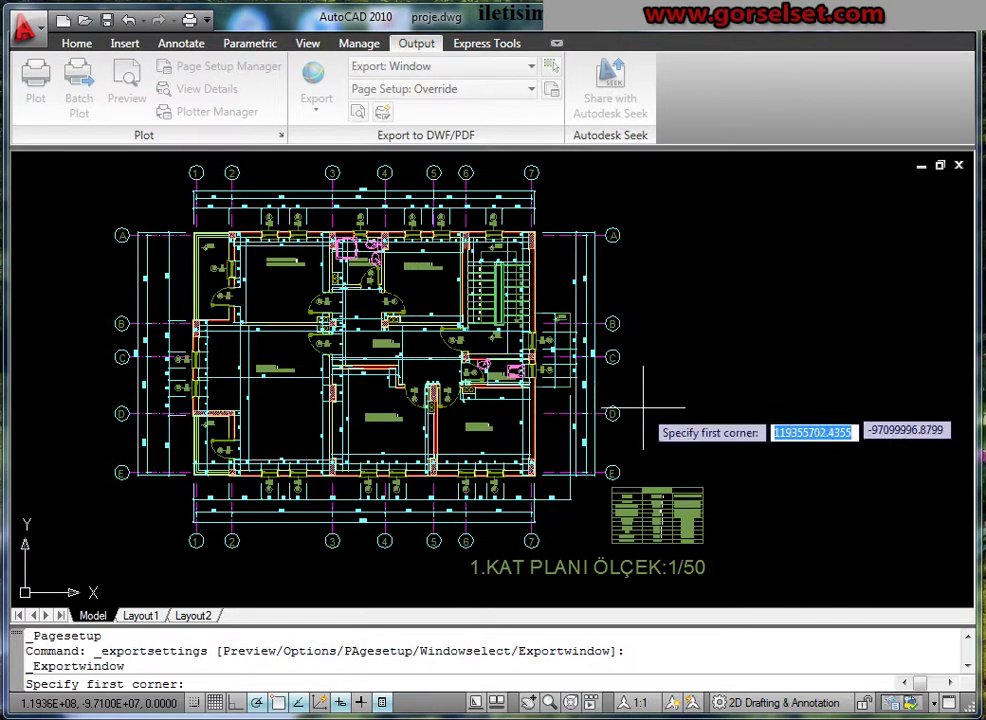
pyautogui.click(726, 591)
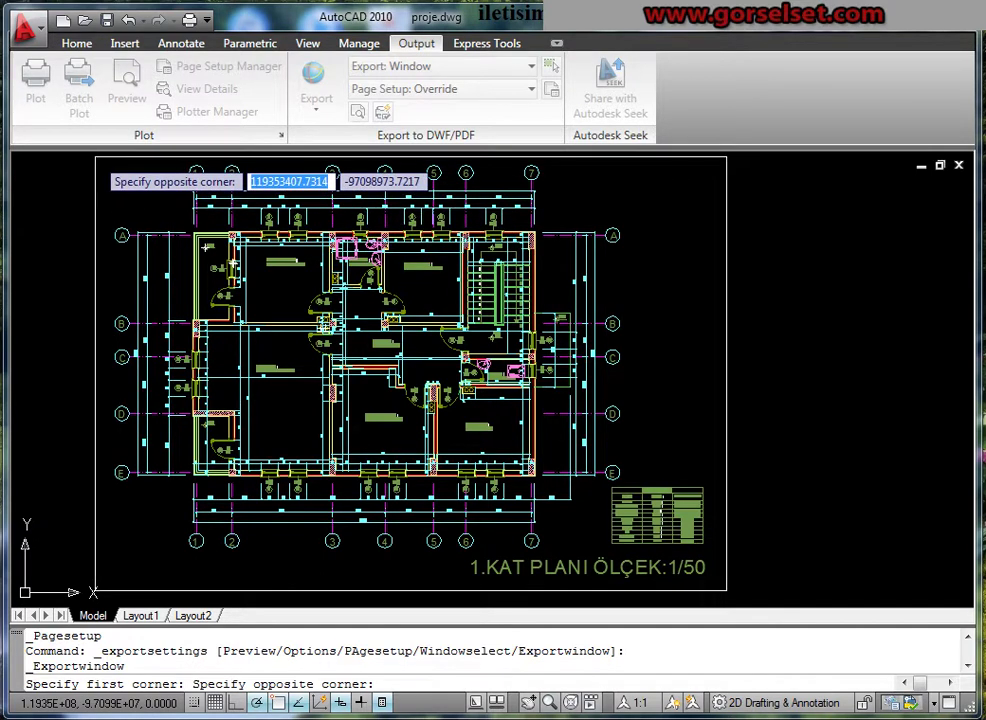
pyautogui.click(95, 157)
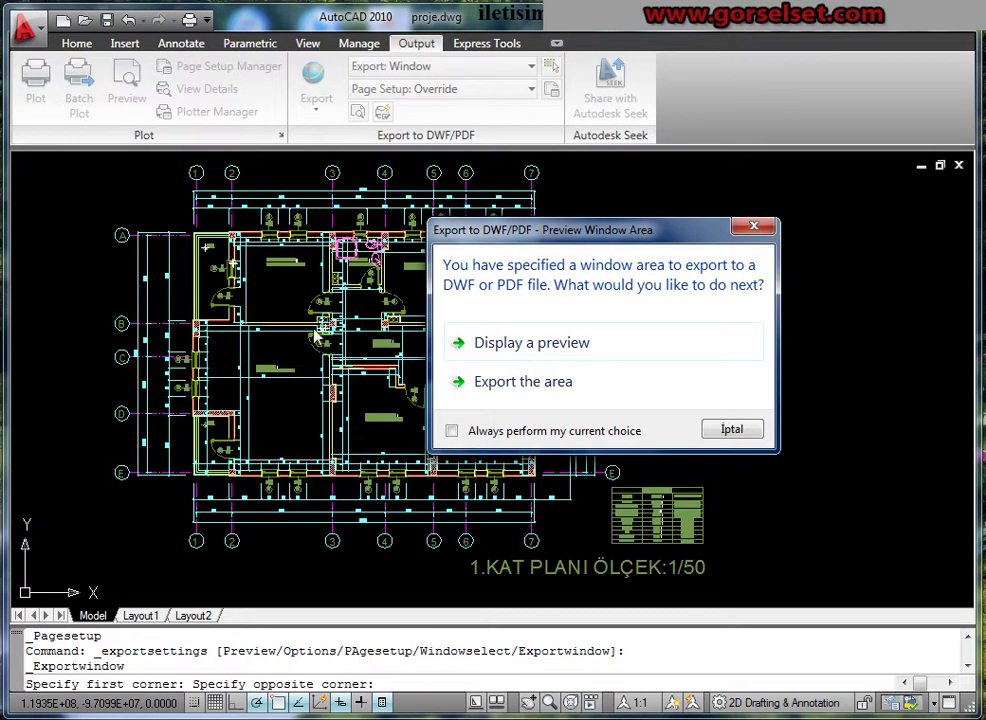
# Preview the windowed export area on the page, then exit the preview
pyautogui.click(562, 345)
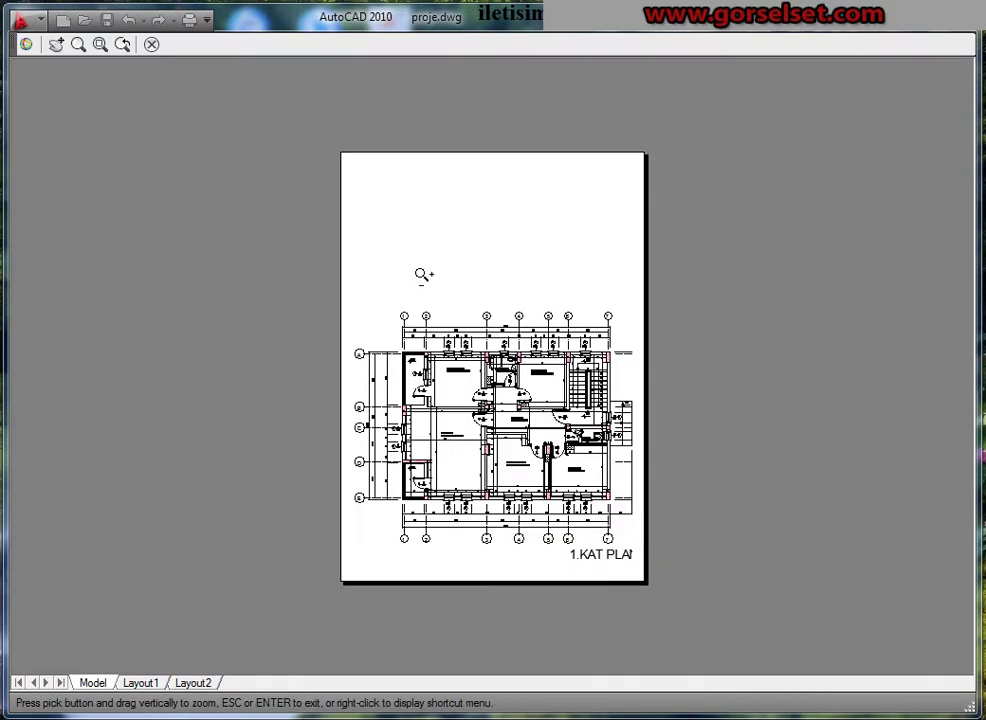
pyautogui.rightClick(421, 273)
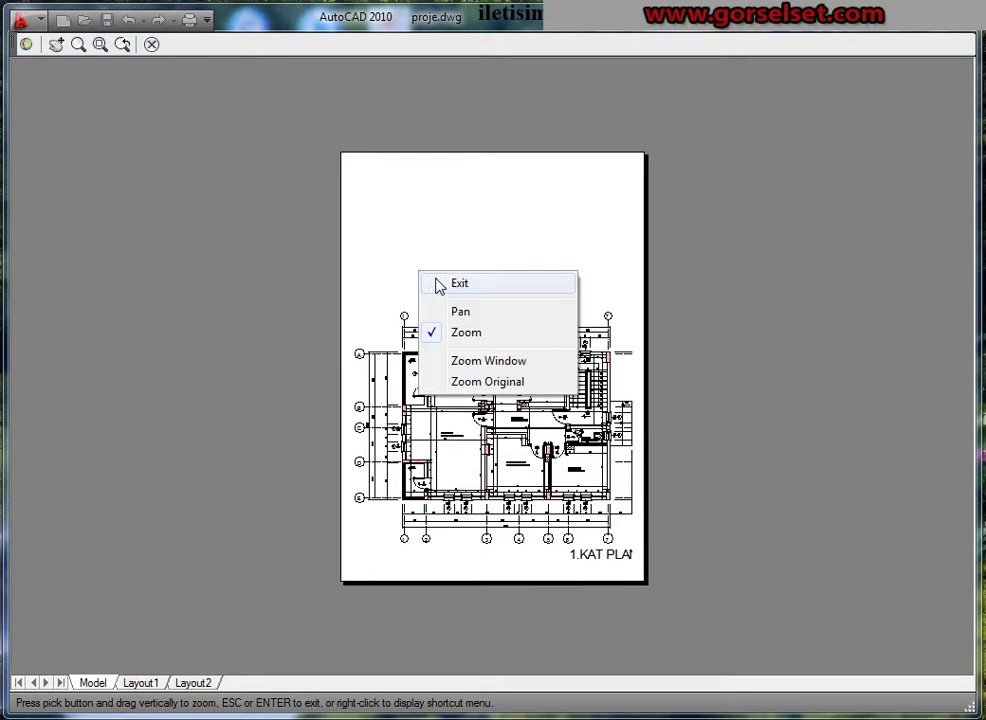
pyautogui.click(456, 284)
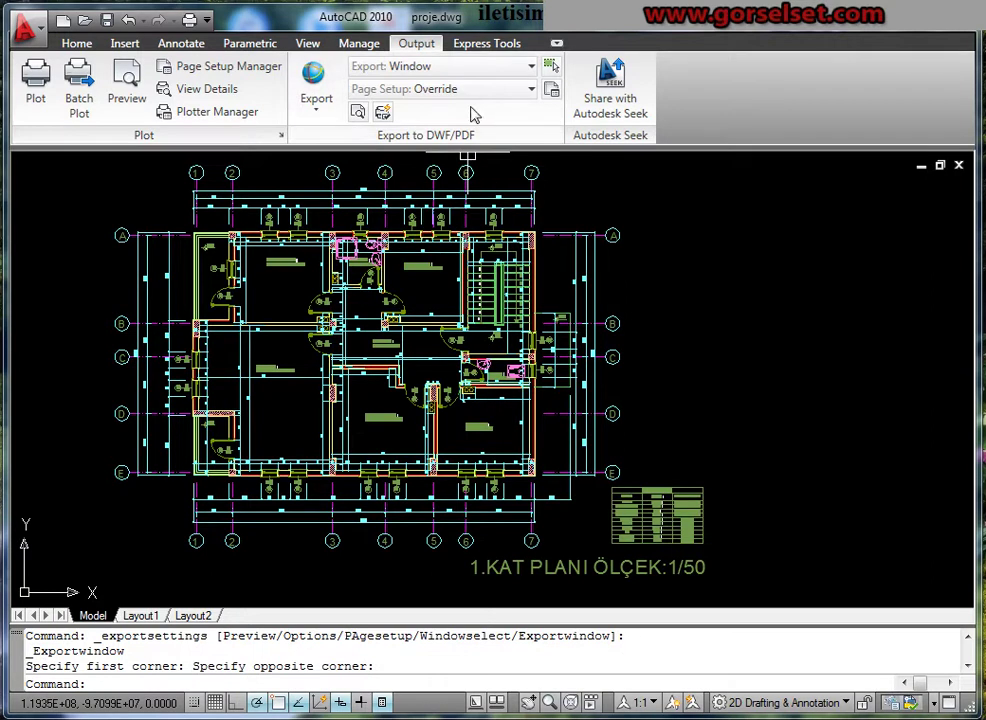
# Change the page setup override to landscape orientation on ISO A2 paper
pyautogui.click(505, 93)
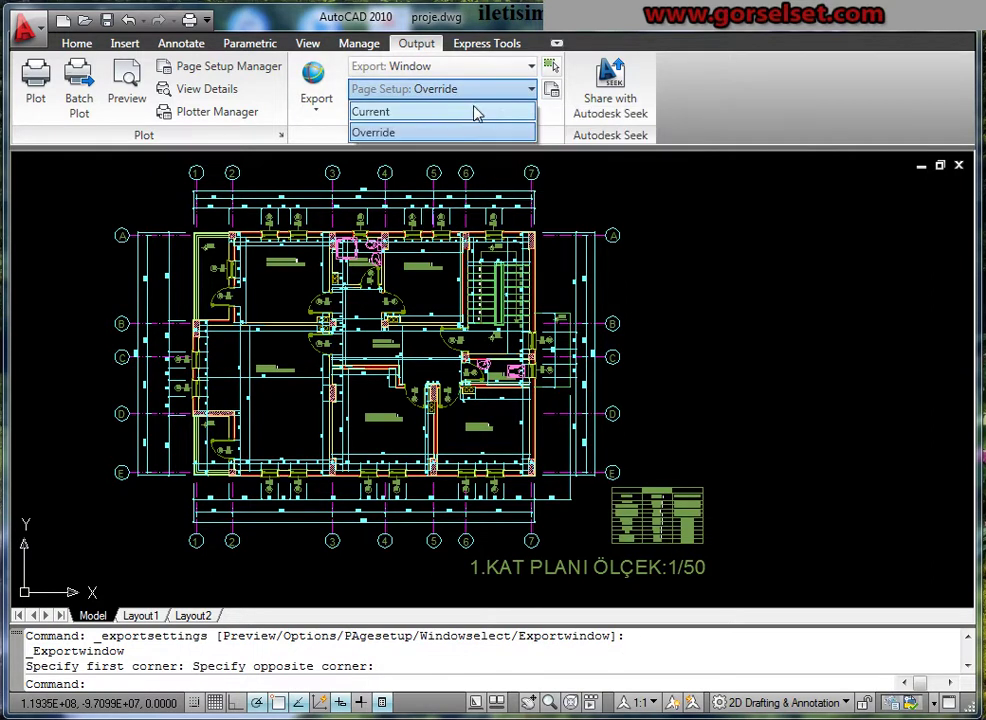
pyautogui.click(450, 132)
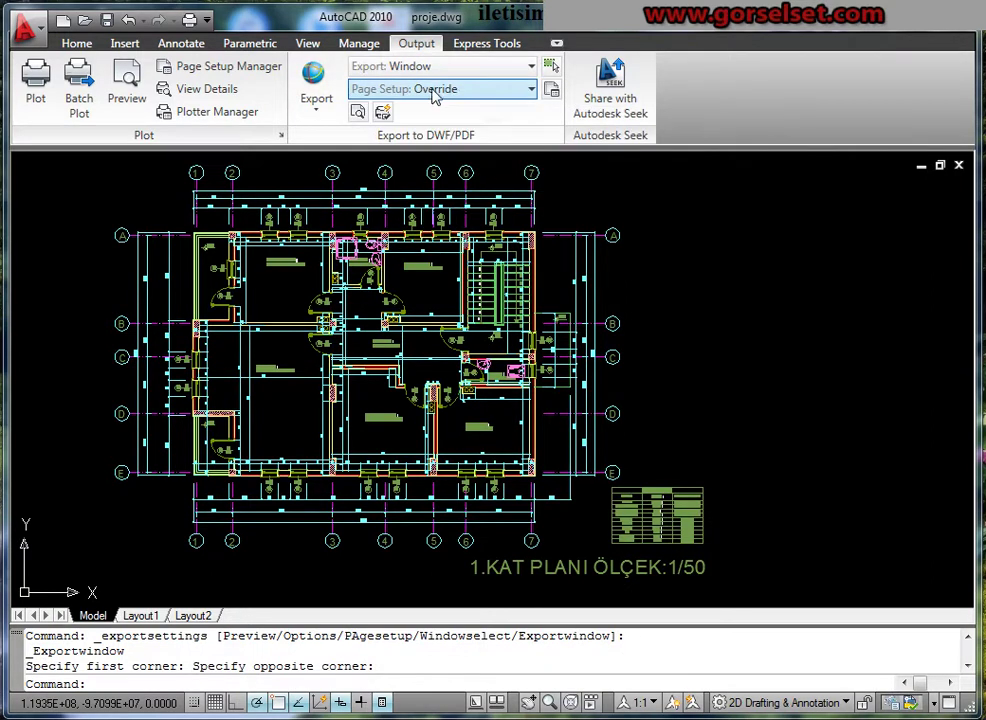
pyautogui.click(383, 112)
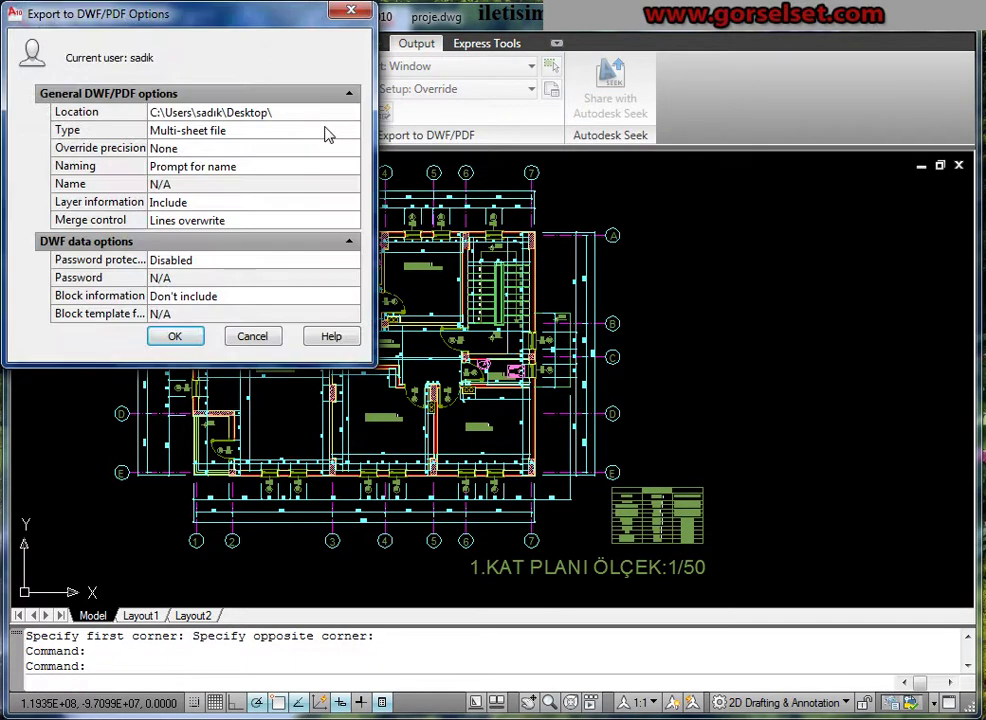
pyautogui.press('Return')
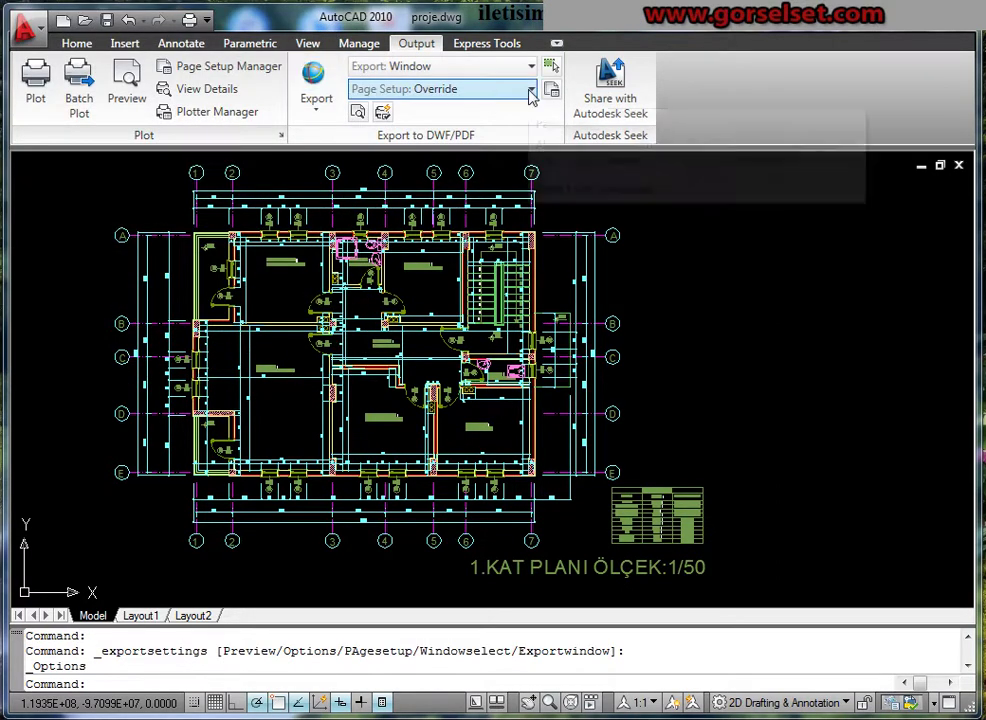
pyautogui.click(531, 93)
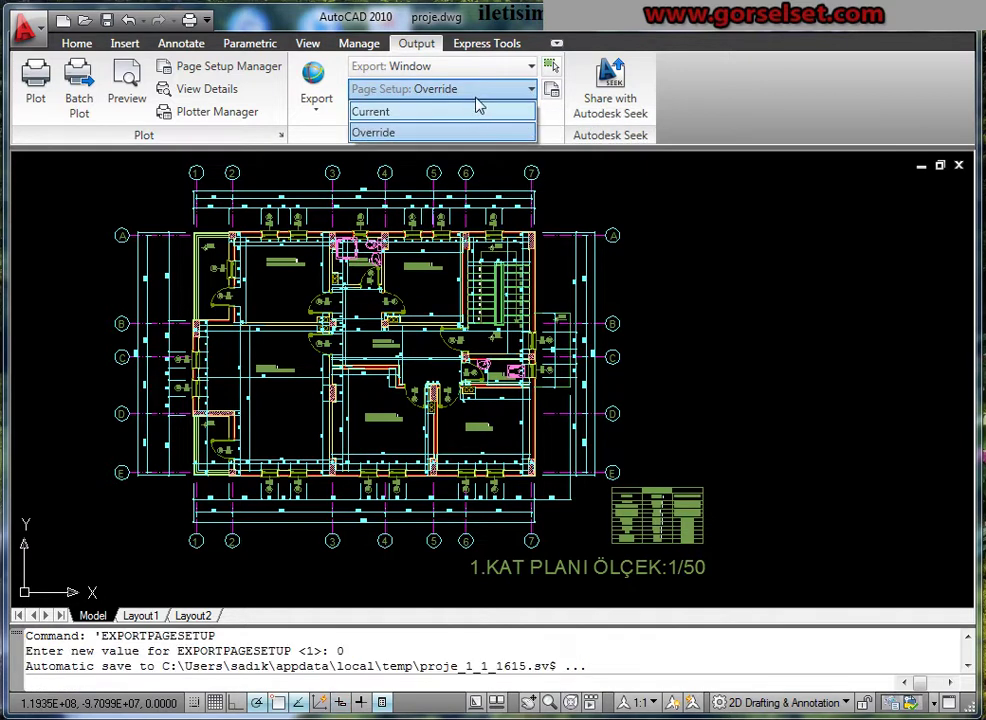
pyautogui.click(480, 110)
pyautogui.click(475, 89)
pyautogui.click(445, 132)
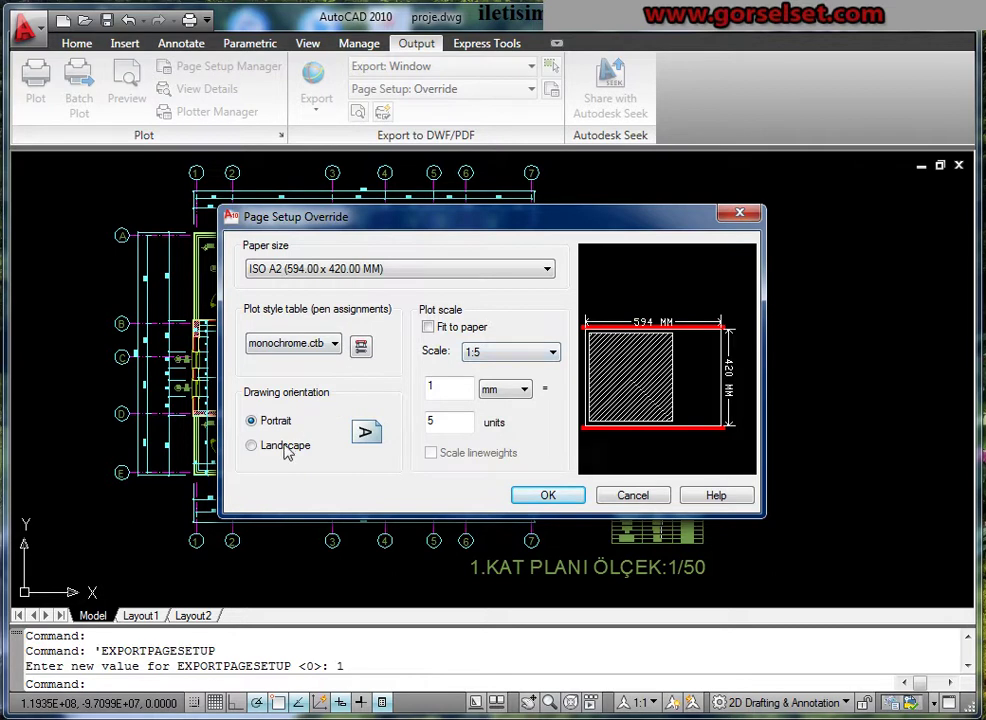
pyautogui.click(285, 449)
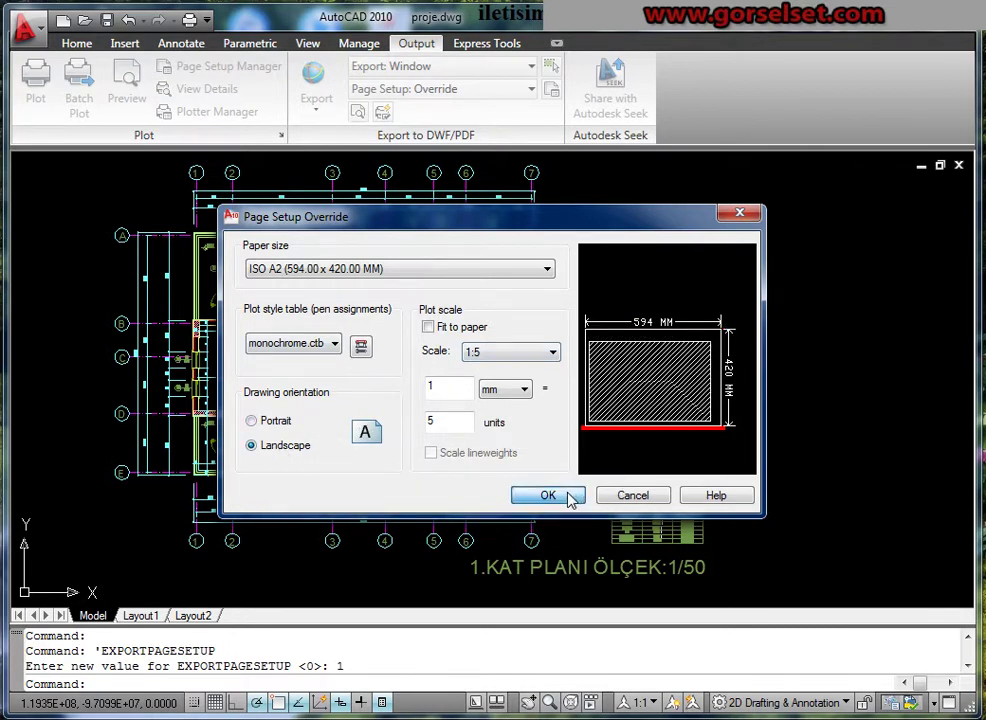
pyautogui.click(569, 497)
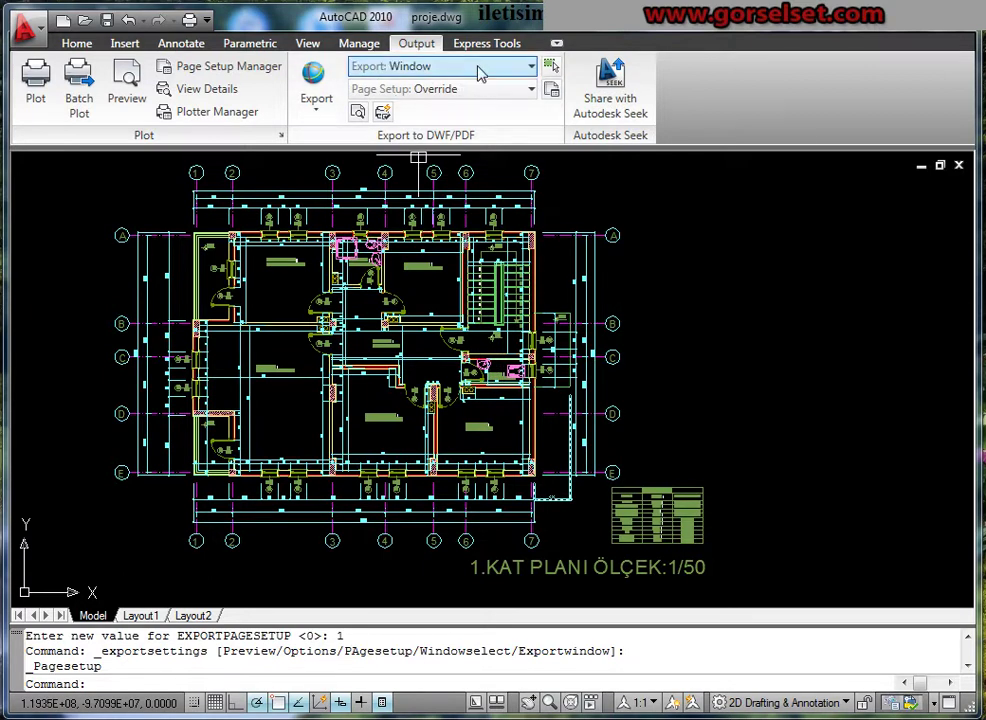
# Re-pick the export window with two corners around the whole floor plan
pyautogui.click(552, 67)
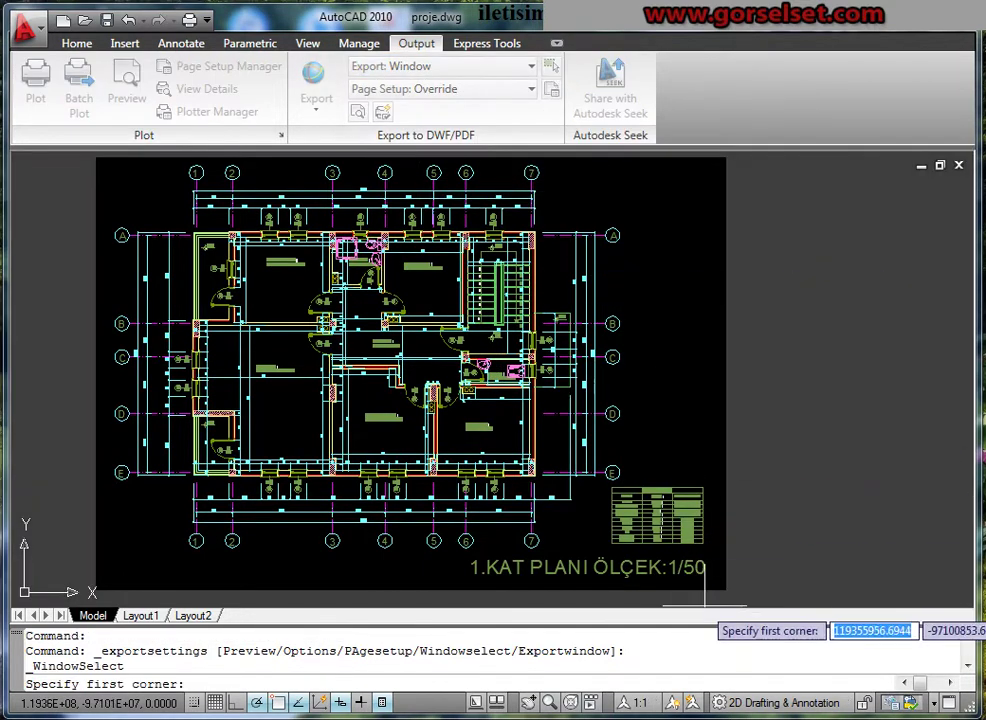
pyautogui.click(96, 157)
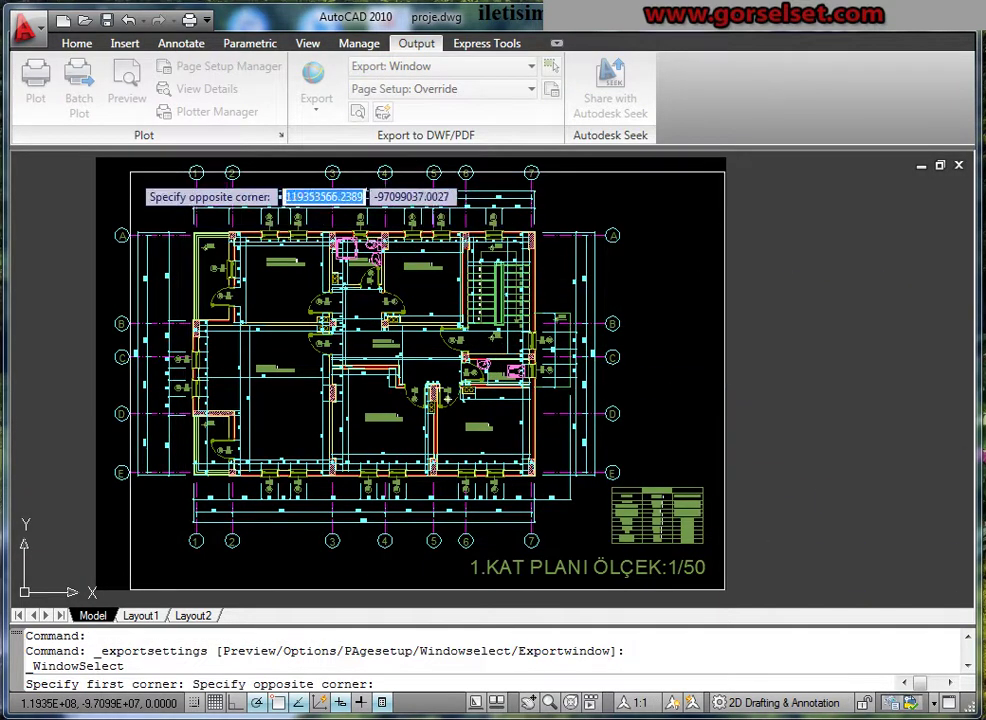
pyautogui.click(103, 168)
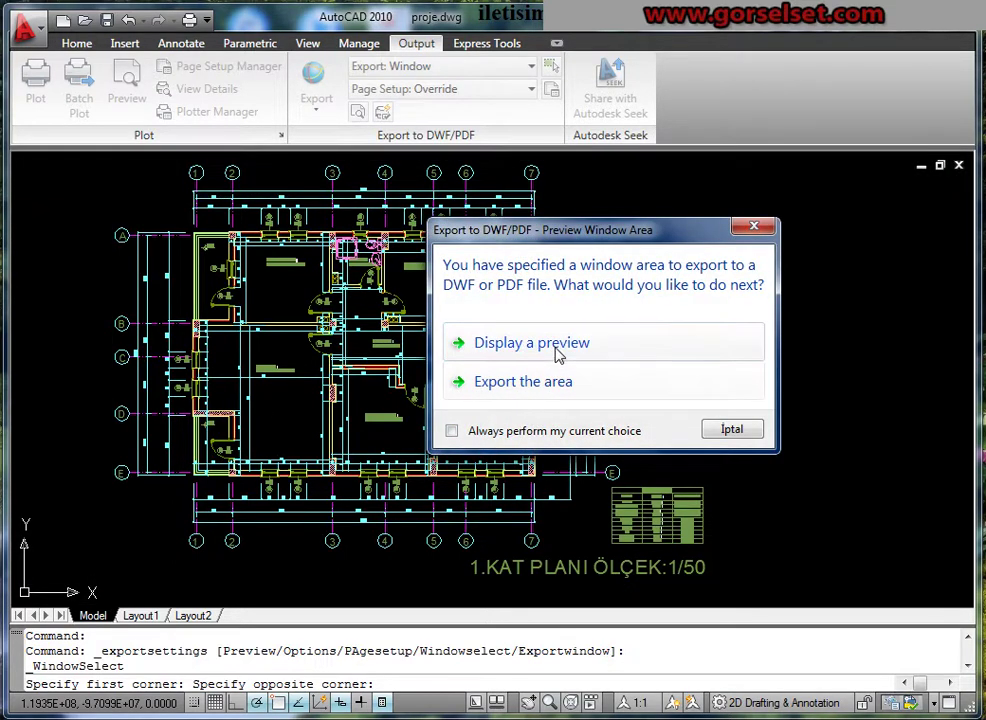
# Preview the new export area, zoom in on the plan, and exit the preview
pyautogui.click(558, 347)
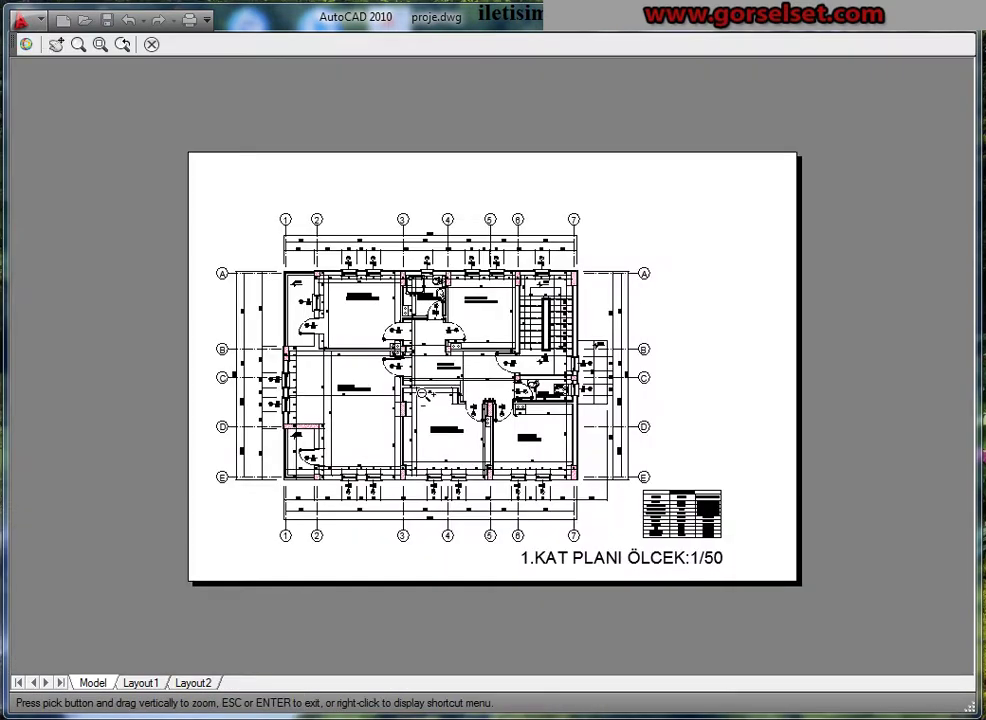
pyautogui.moveTo(445, 380)
pyautogui.mouseDown()
pyautogui.moveTo(445, 357)
pyautogui.moveTo(452, 430)
pyautogui.mouseUp()
pyautogui.rightClick(326, 285)
pyautogui.click(358, 297)
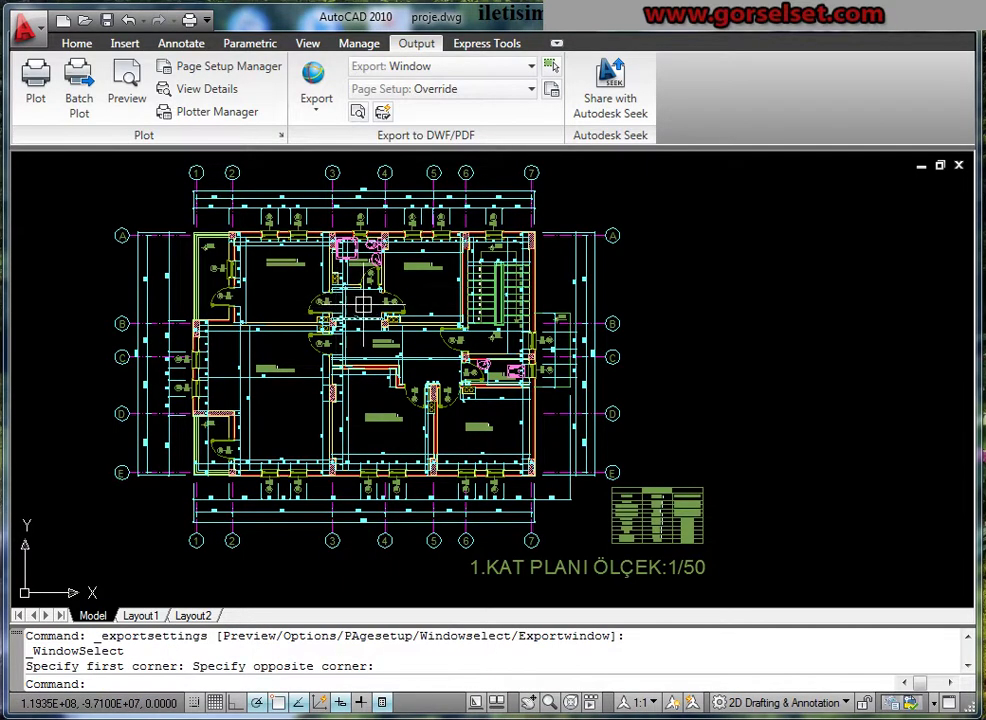
# Export the windowed area as proje.dwf with 'Open in viewer when done' checked
pyautogui.click(313, 82)
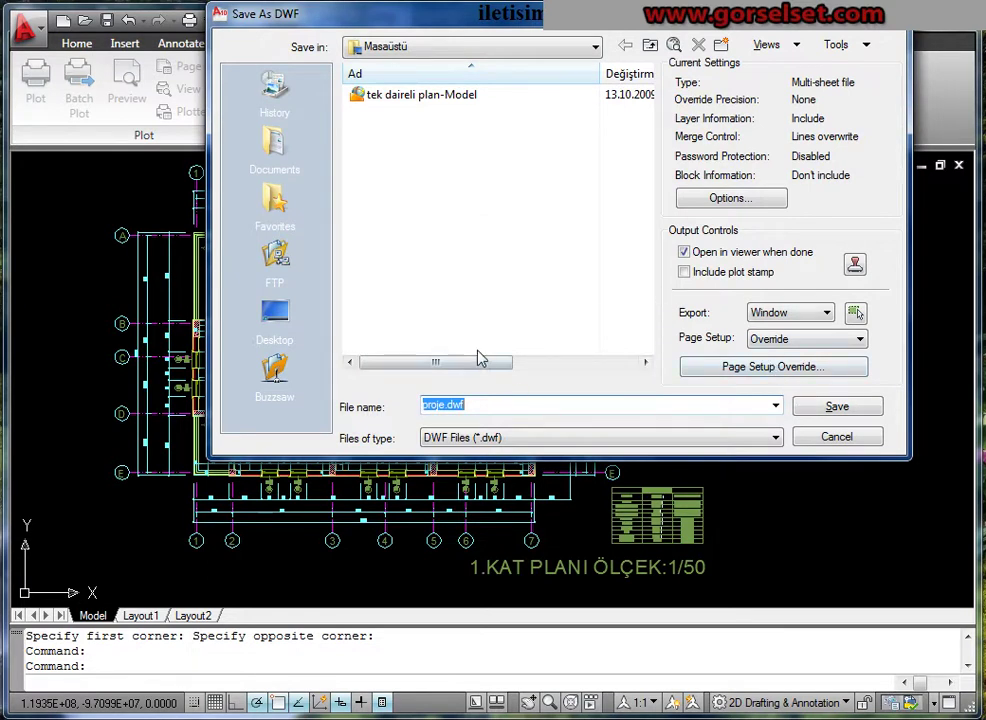
pyautogui.click(838, 408)
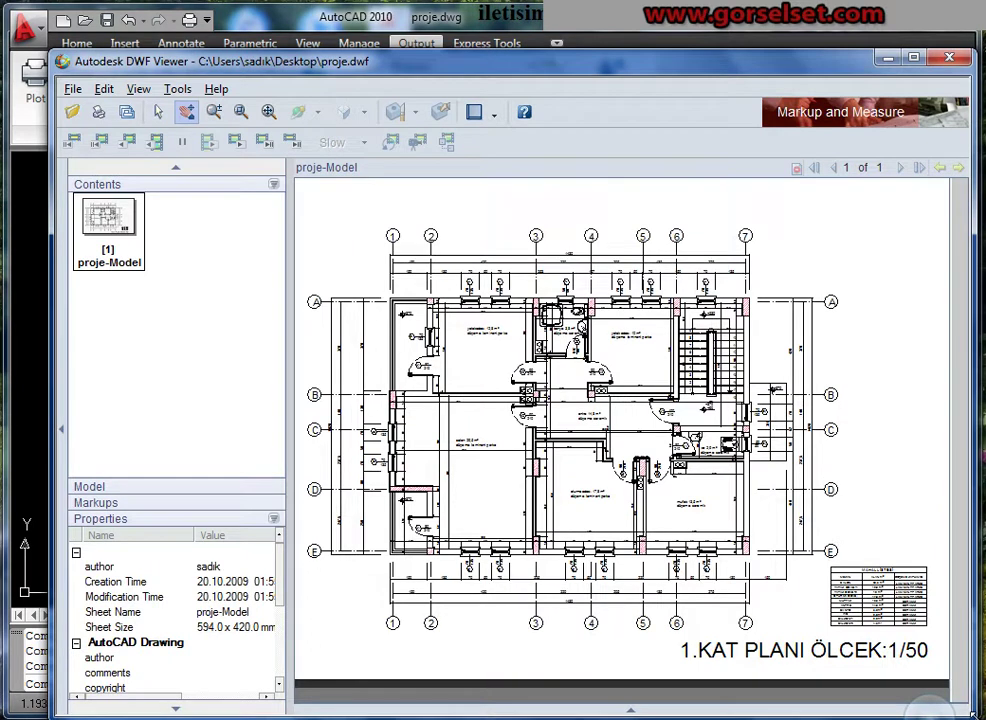
# Enlarge the DWF Viewer window down to the screen bottom and zoom in and out on the plan
pyautogui.moveTo(946, 561); pyautogui.dragTo(855, 673)
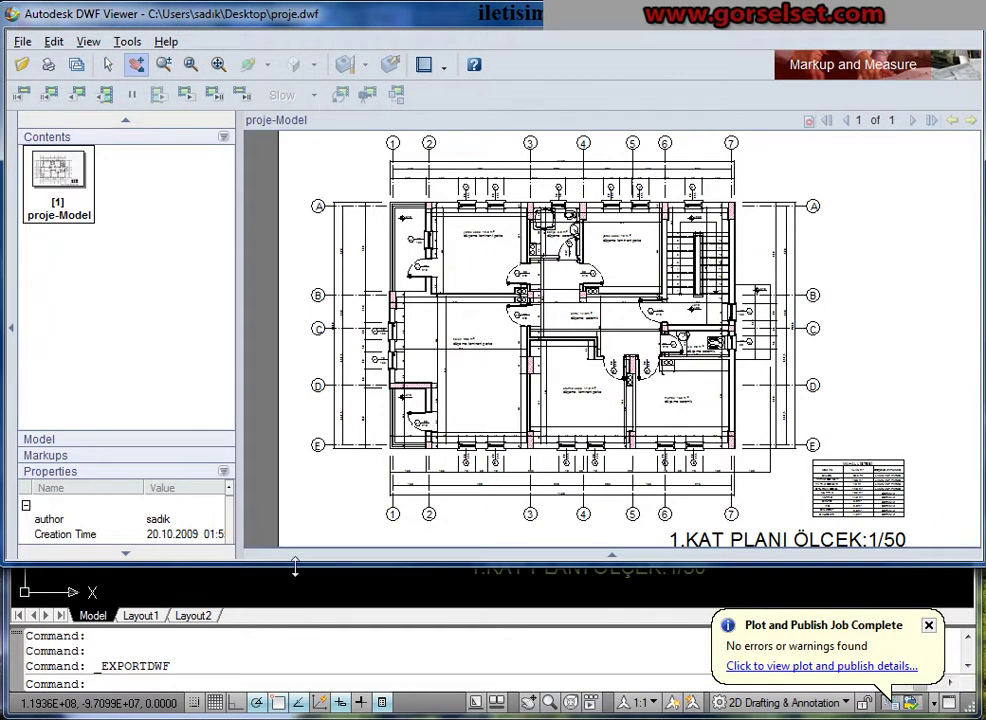
pyautogui.moveTo(295, 567); pyautogui.dragTo(295, 713)
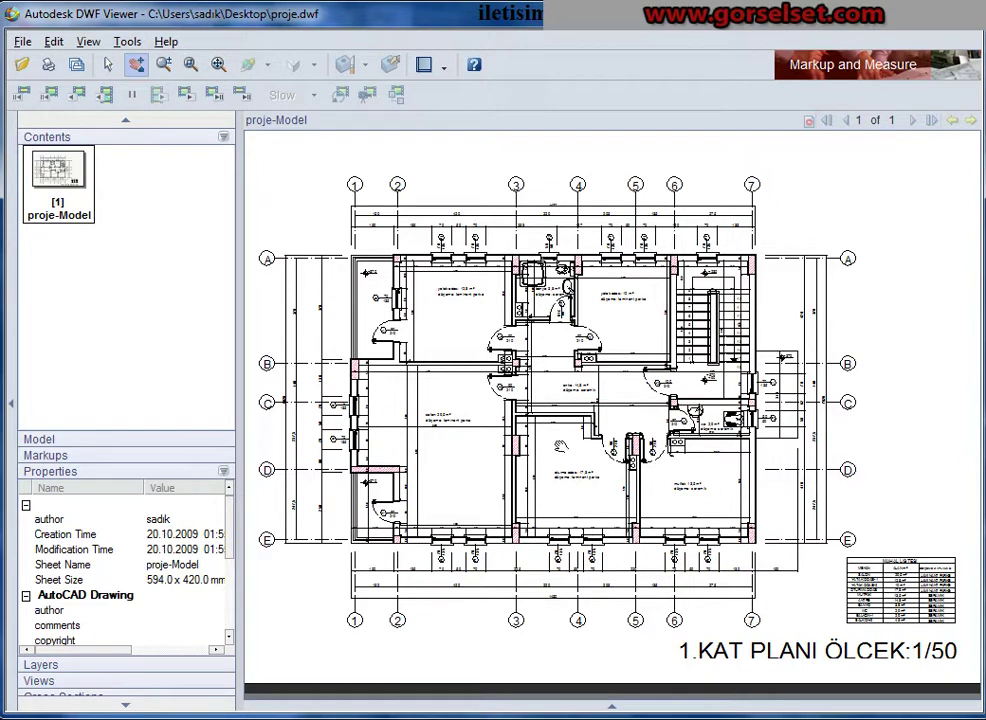
pyautogui.scroll(5, 540, 400)
pyautogui.scroll(3, 525, 401)
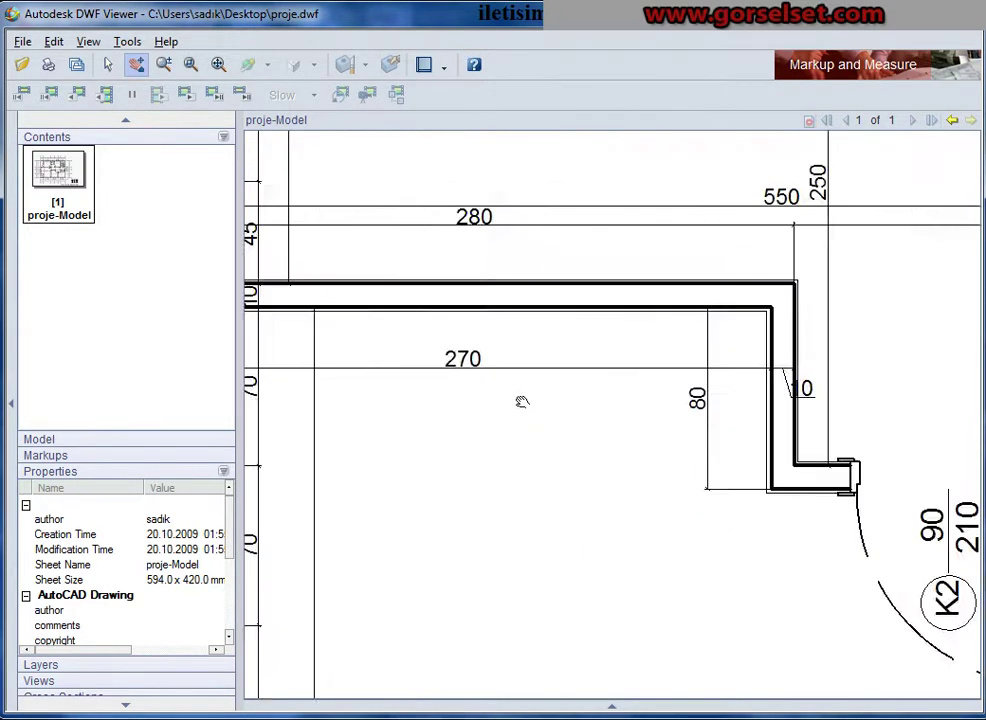
pyautogui.scroll(2, 540, 400)
pyautogui.scroll(-2, 797, 451)
pyautogui.scroll(-3, 686, 408)
pyautogui.scroll(-3, 663, 364)
pyautogui.scroll(1, 470, 183)
pyautogui.scroll(3, 480, 255)
pyautogui.scroll(2, 440, 215)
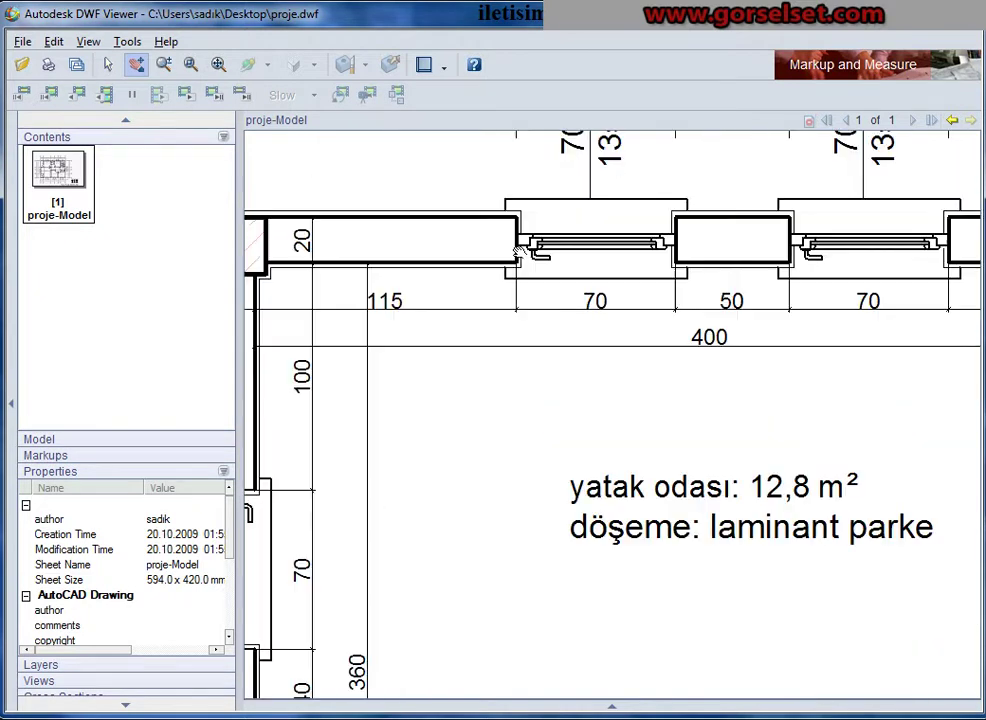
pyautogui.scroll(-5, 510, 268)
pyautogui.scroll(5, 585, 411)
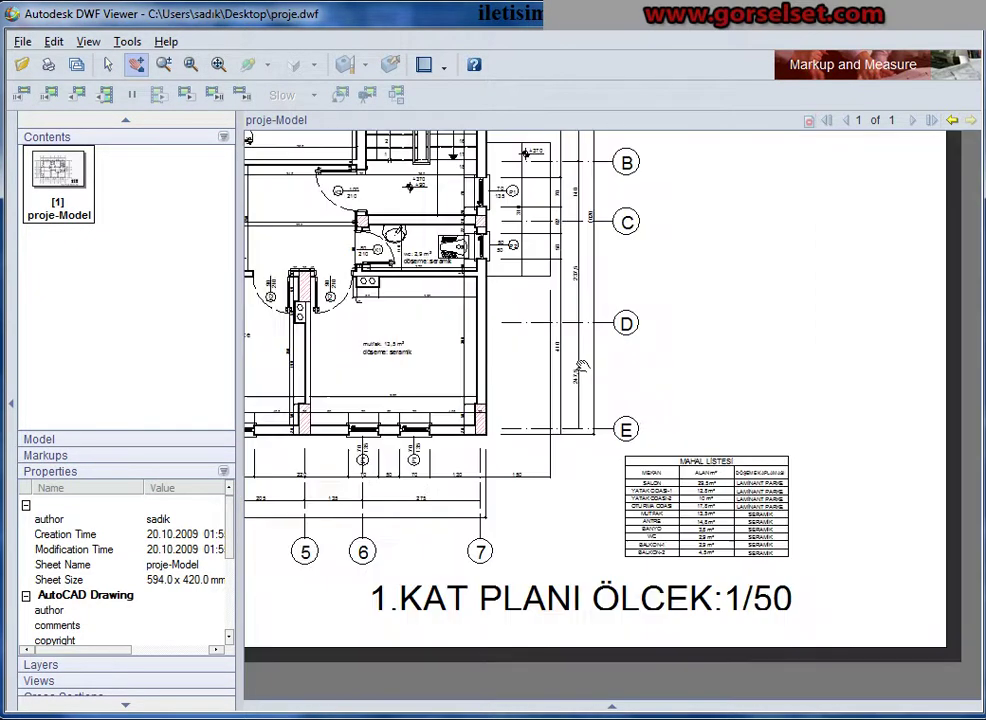
pyautogui.scroll(3, 585, 411)
pyautogui.scroll(-2, 585, 411)
# Pan and zoom over the kitchen and grid lines C–E to inspect room details and dimensions
pyautogui.moveTo(390, 424); pyautogui.dragTo(585, 411)
pyautogui.scroll(-1, 585, 411)
pyautogui.scroll(2, 560, 480)
pyautogui.scroll(2, 550, 426)
pyautogui.scroll(-2, 550, 426)
pyautogui.scroll(-2, 550, 426)
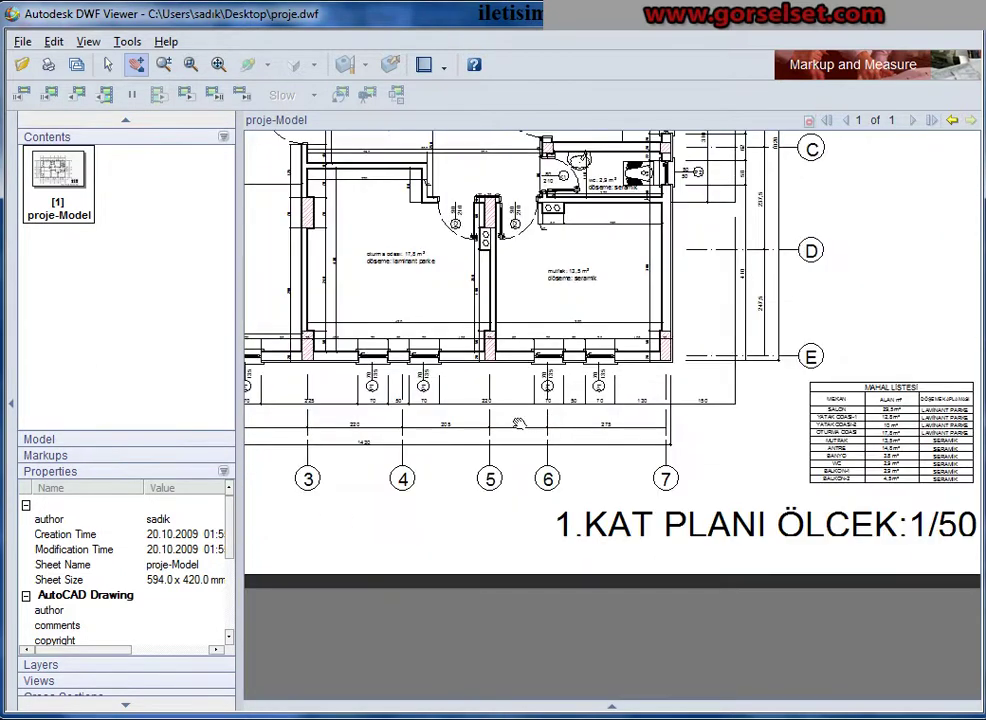
pyautogui.scroll(-1, 555, 424)
pyautogui.scroll(-1, 563, 423)
pyautogui.scroll(3, 550, 385)
pyautogui.scroll(-1, 550, 385)
pyautogui.moveTo(600, 412); pyautogui.dragTo(626, 417)
pyautogui.scroll(-1, 553, 397)
pyautogui.scroll(1, 748, 533)
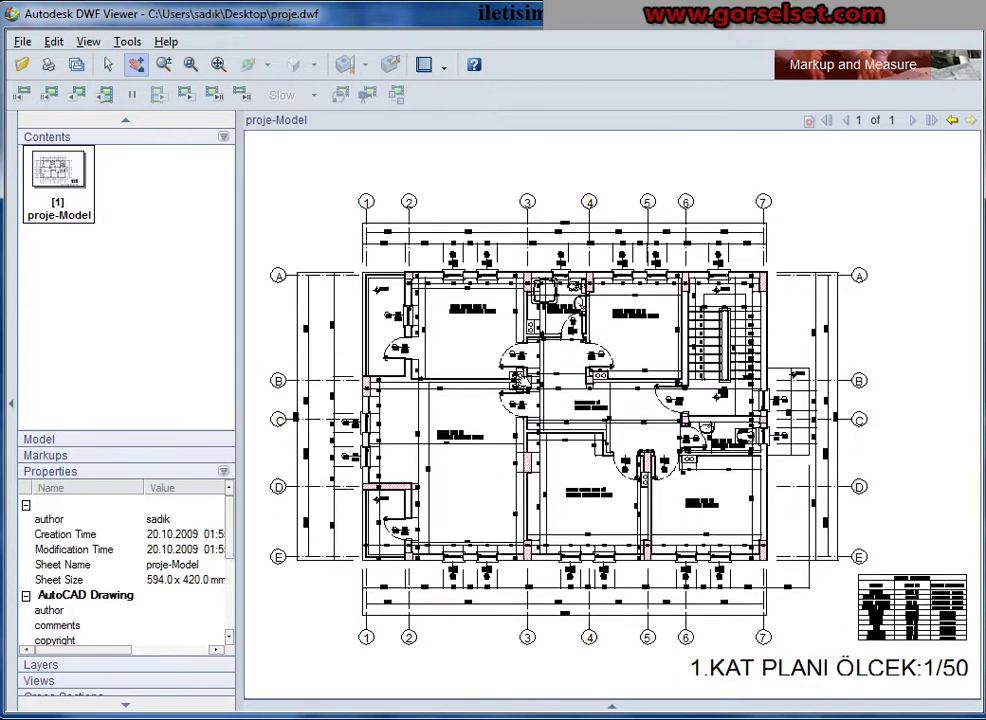
pyautogui.scroll(1, 748, 533)
pyautogui.scroll(1, 748, 533)
pyautogui.moveTo(748, 535); pyautogui.dragTo(690, 444)
pyautogui.scroll(-1, 690, 444)
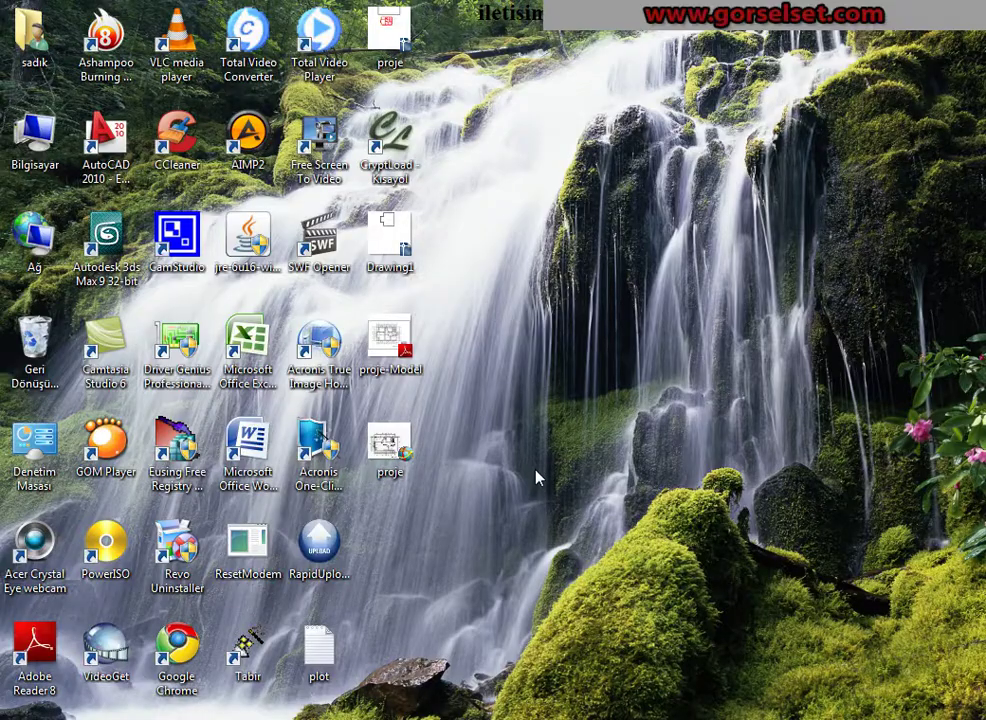
# Launch Autodesk DWF Viewer from Start > All Programs > Autodesk
pyautogui.click(20, 715)
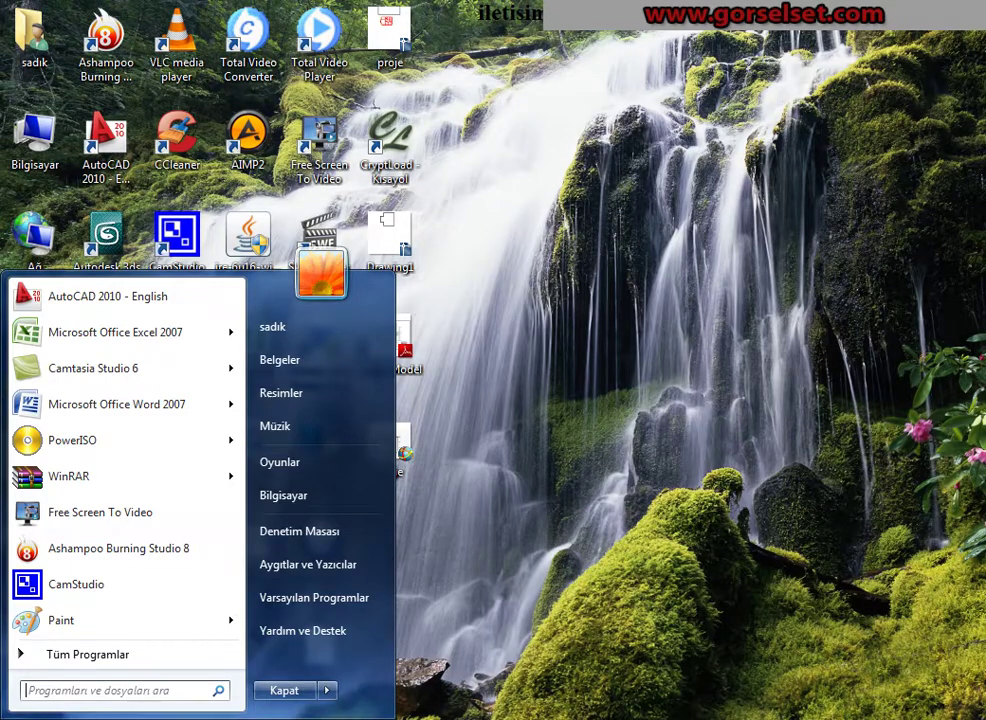
pyautogui.click(132, 655)
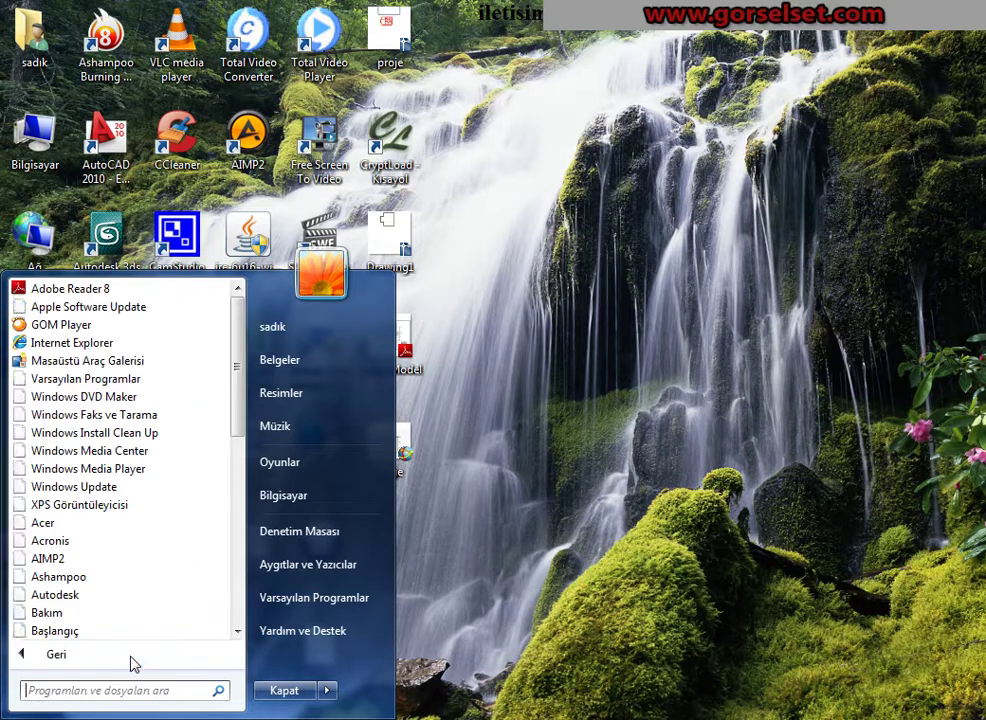
pyautogui.click(80, 594)
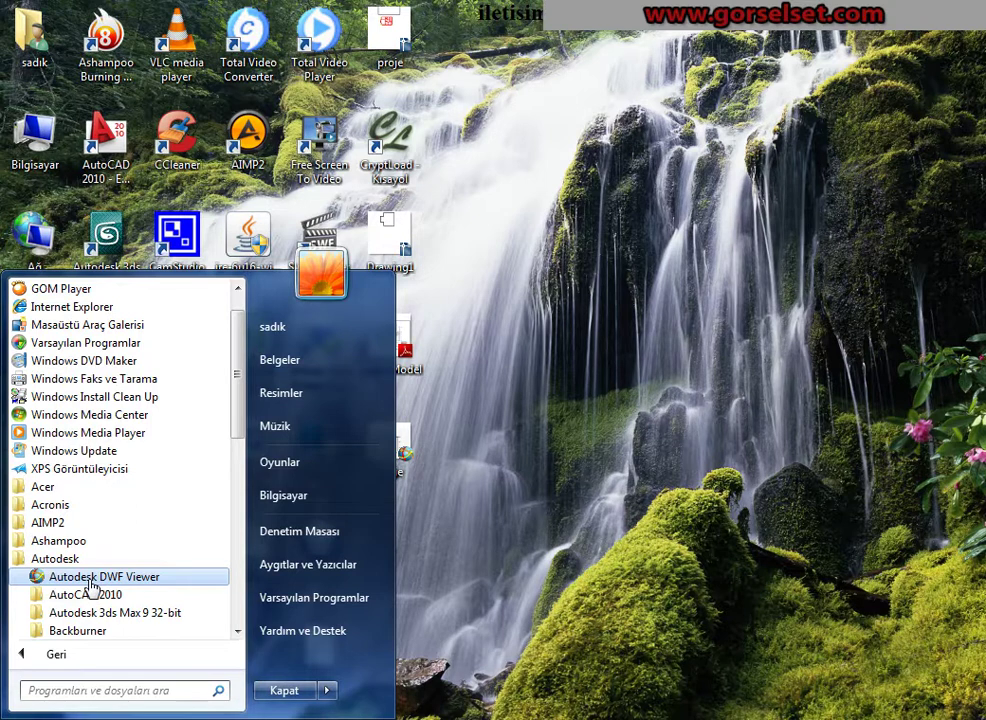
pyautogui.click(90, 580)
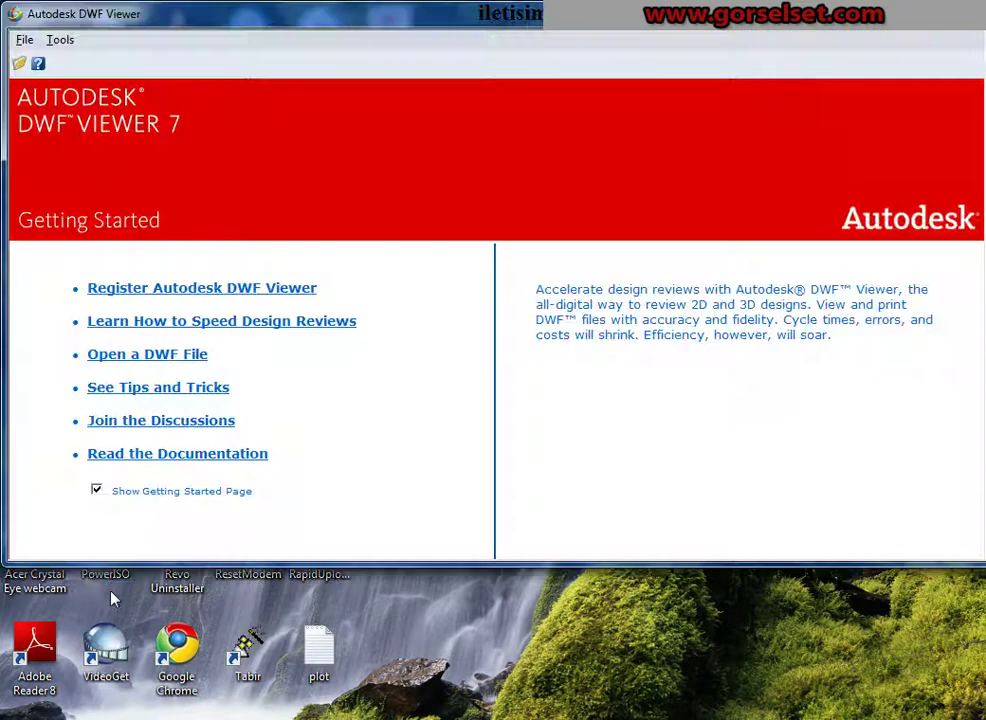
# Open proje.dwf from the Masaüstü (desktop) folder in the viewer
pyautogui.click(138, 355)
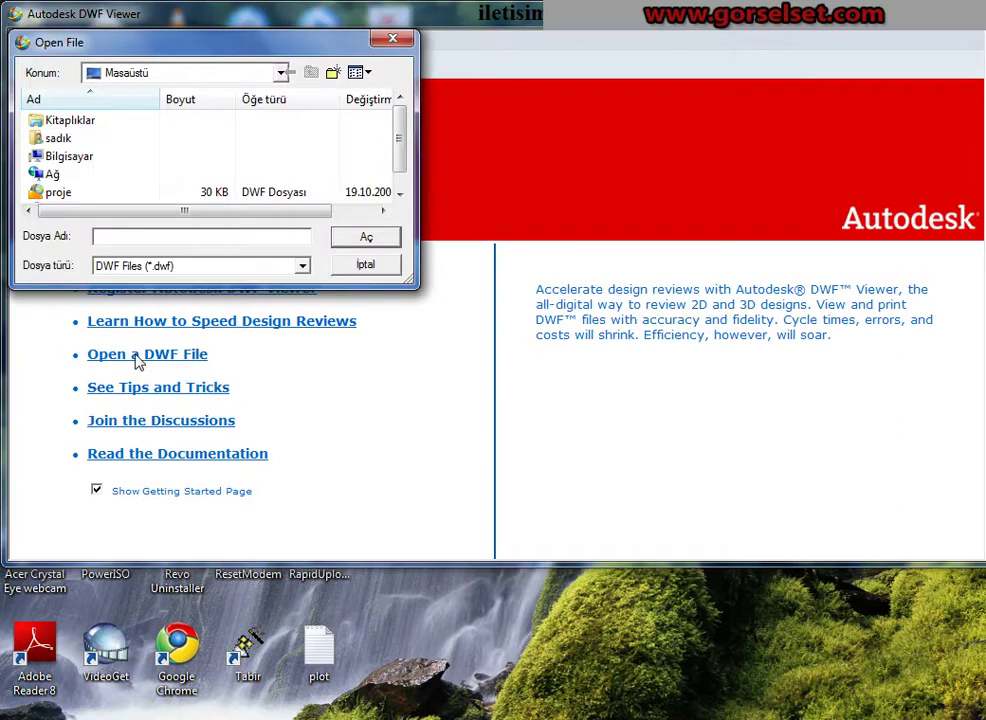
pyautogui.scroll(-1, 400, 140)
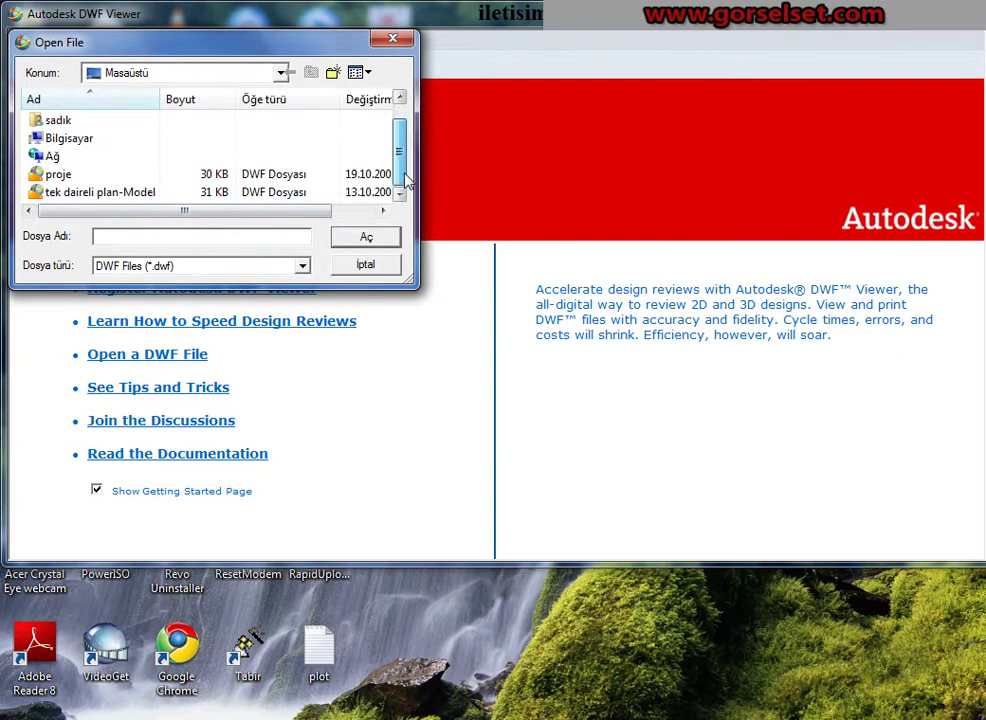
pyautogui.doubleClick(167, 181)
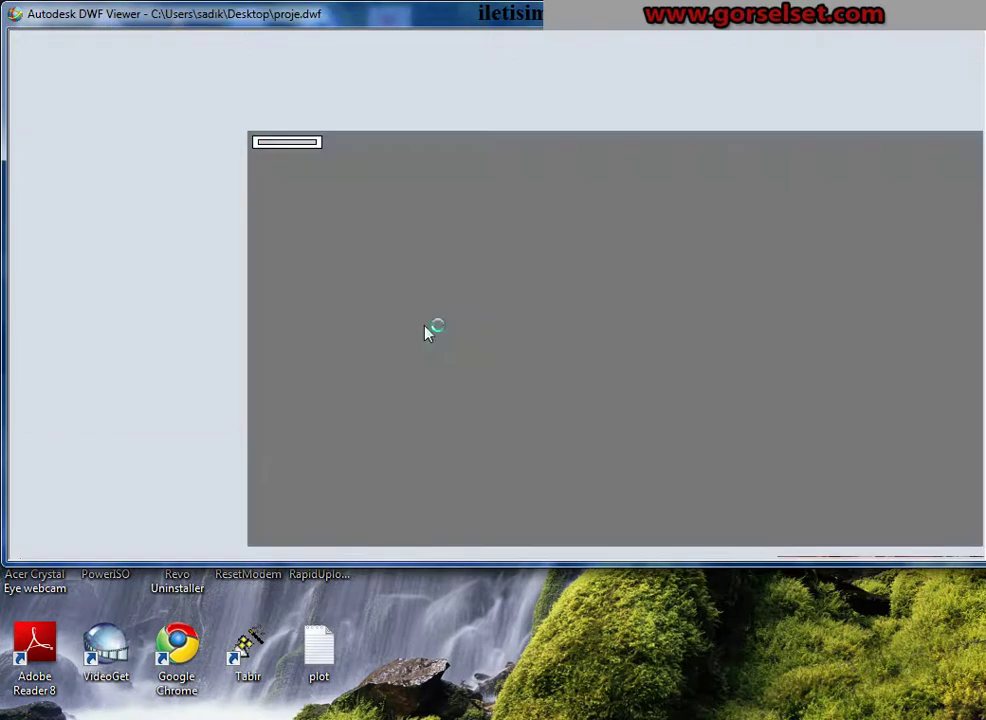